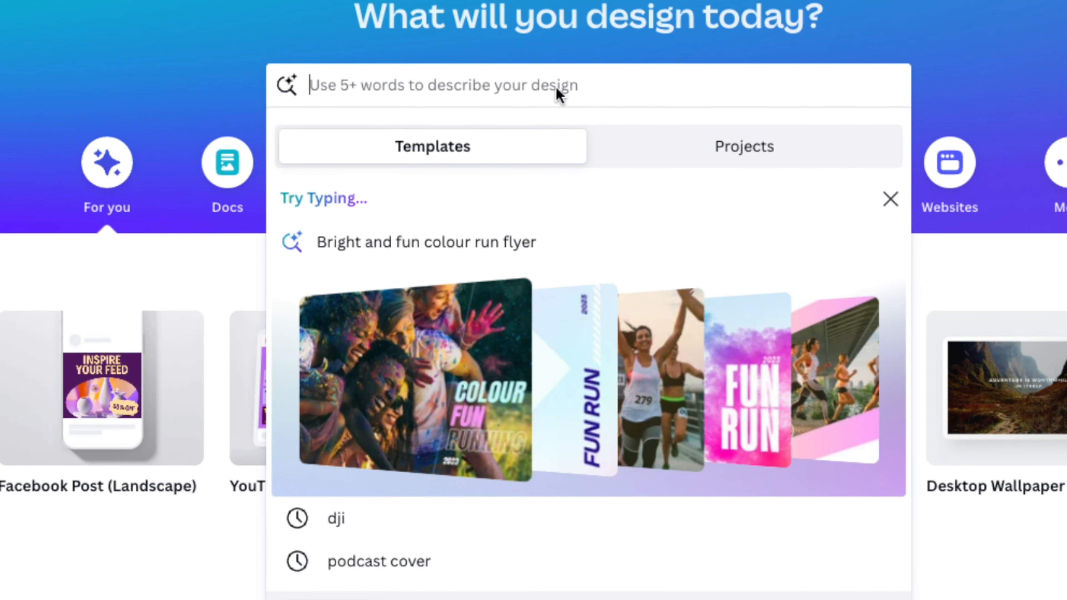
Step: Search the design templates for "podcast"
type("podca")
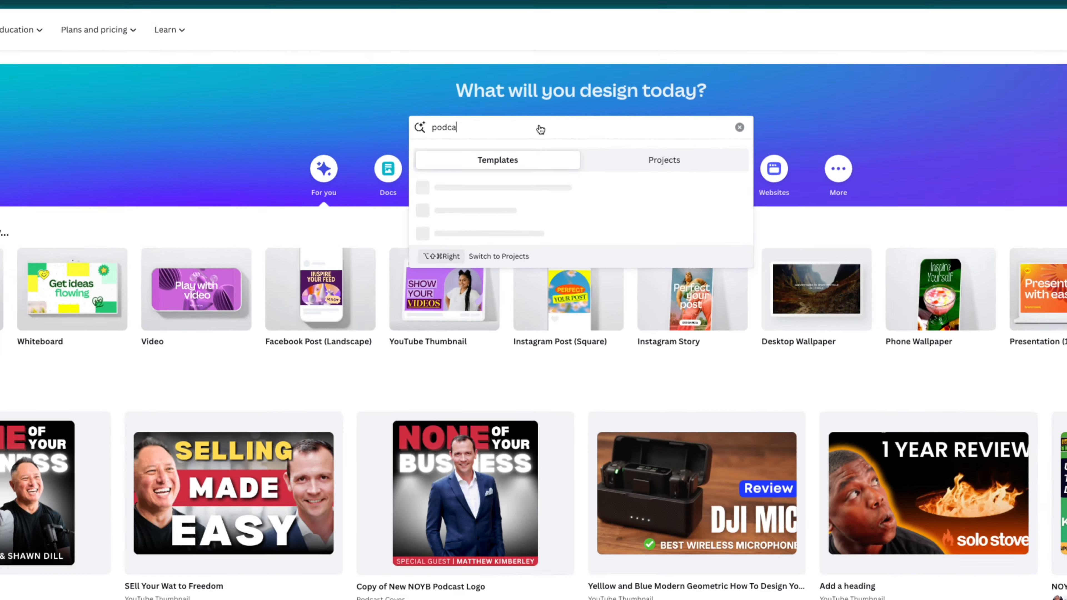
type("st")
key("Return")
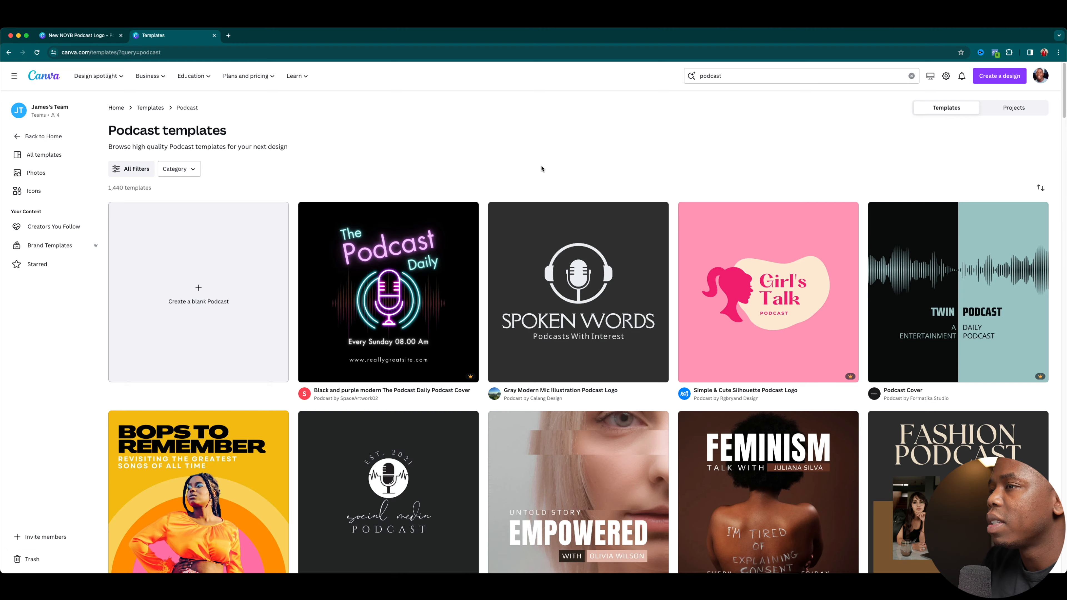
Step: Browse the podcast templates and open the "Modern Pink Creative Podcast Cover" template for customizing
scroll(541, 168, "down", 20)
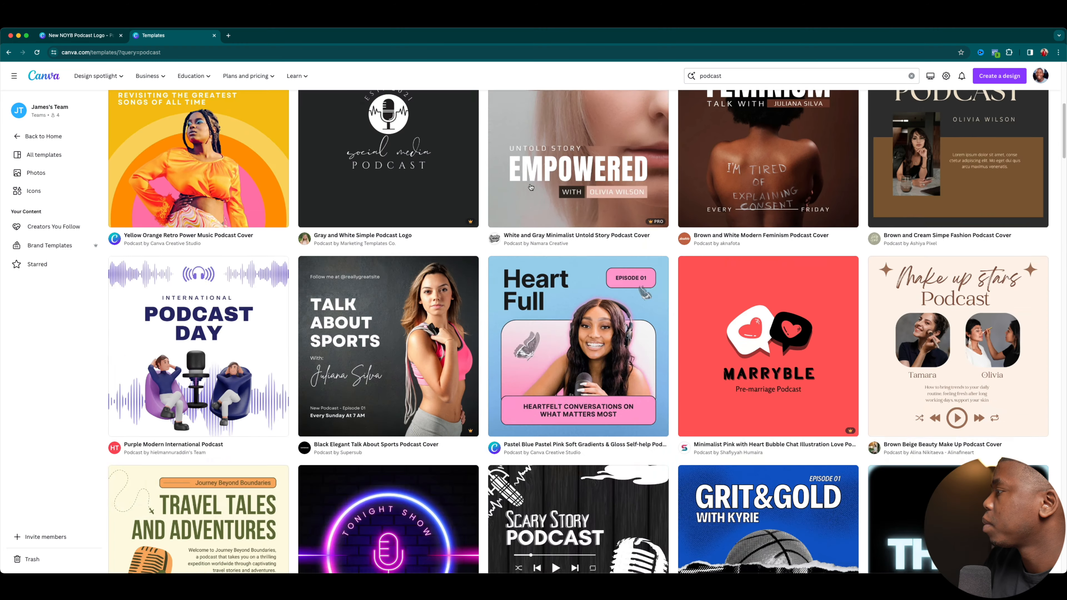
scroll(530, 188, "down", 20)
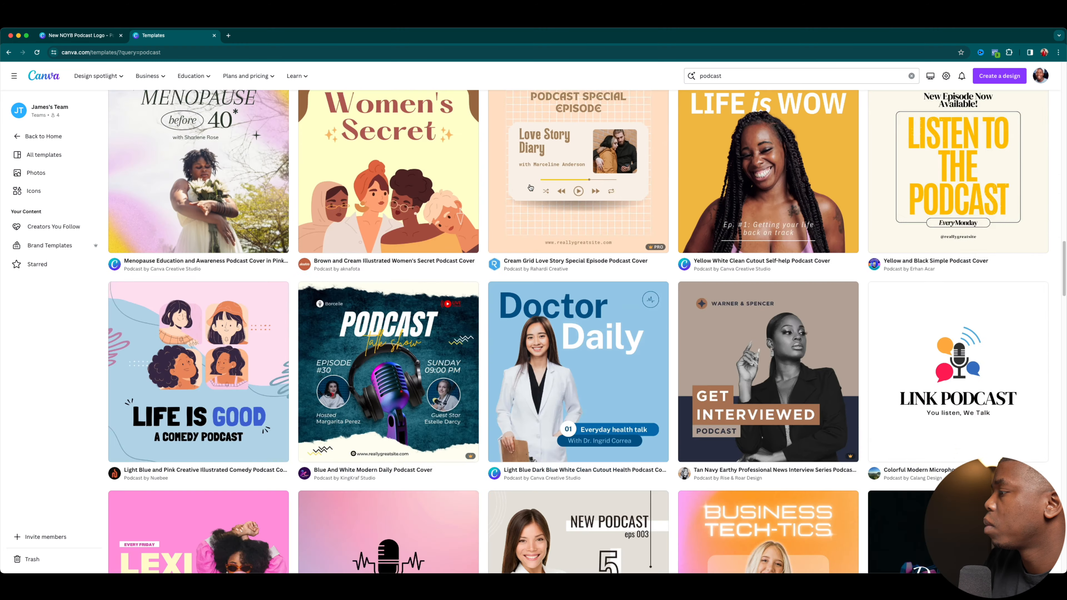
scroll(530, 187, "down", 20)
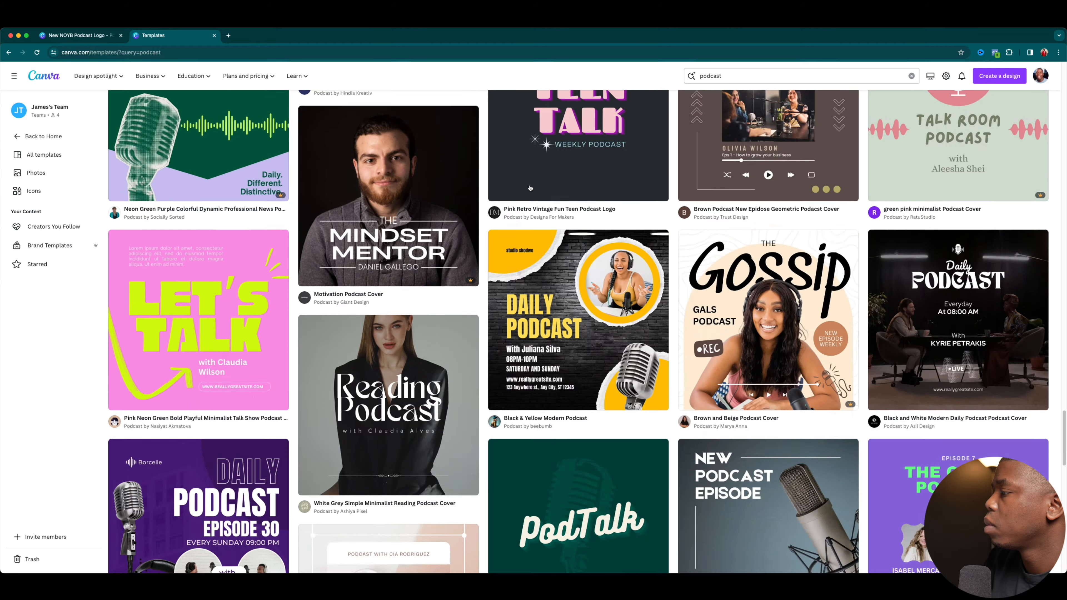
scroll(531, 188, "down", 20)
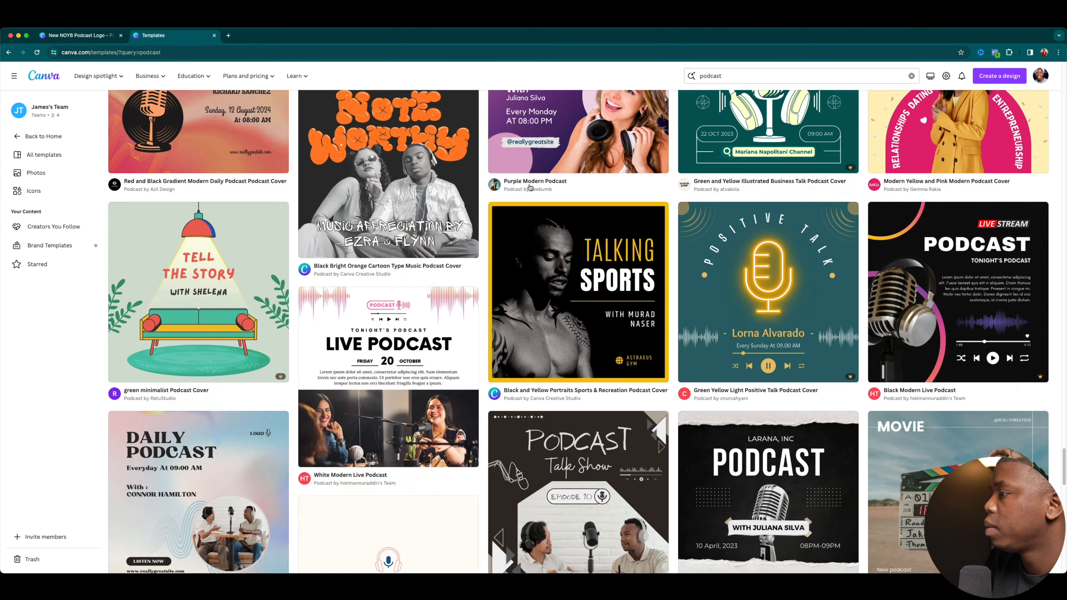
left_click(287, 339)
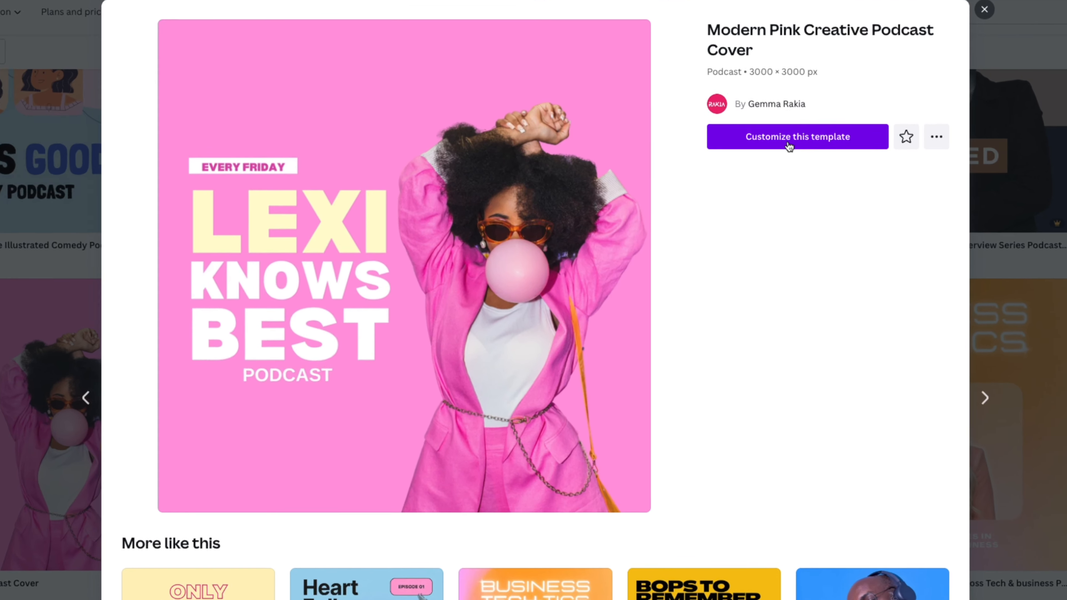
left_click(776, 145)
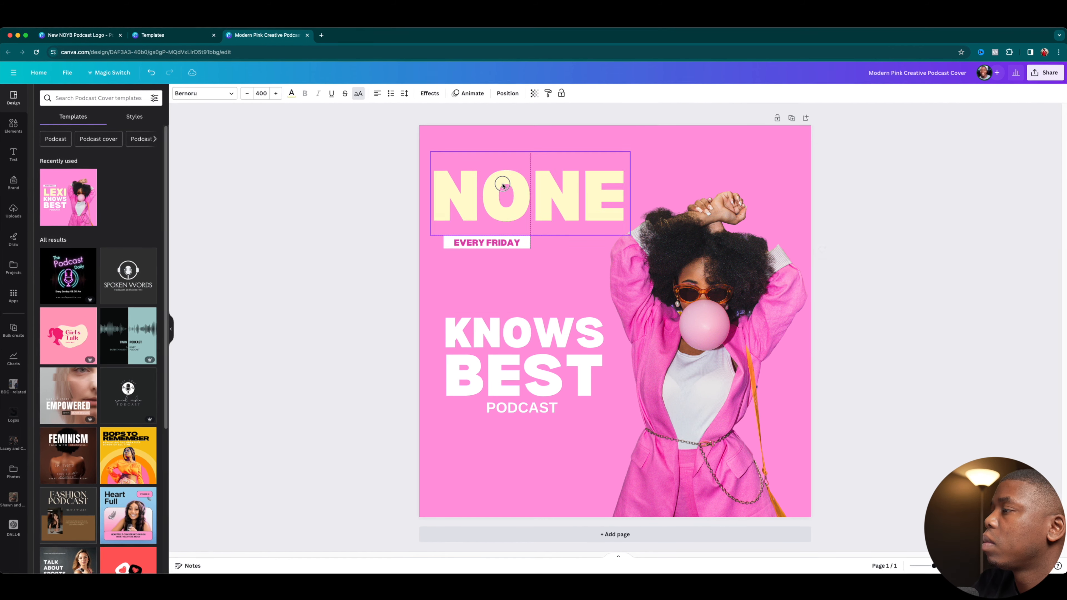
Step: Enlarge the NONE heading to font size 480 and scale up the BUSINESS line so it nearly spans the cover width
left_click_drag(630, 235, 667, 235)
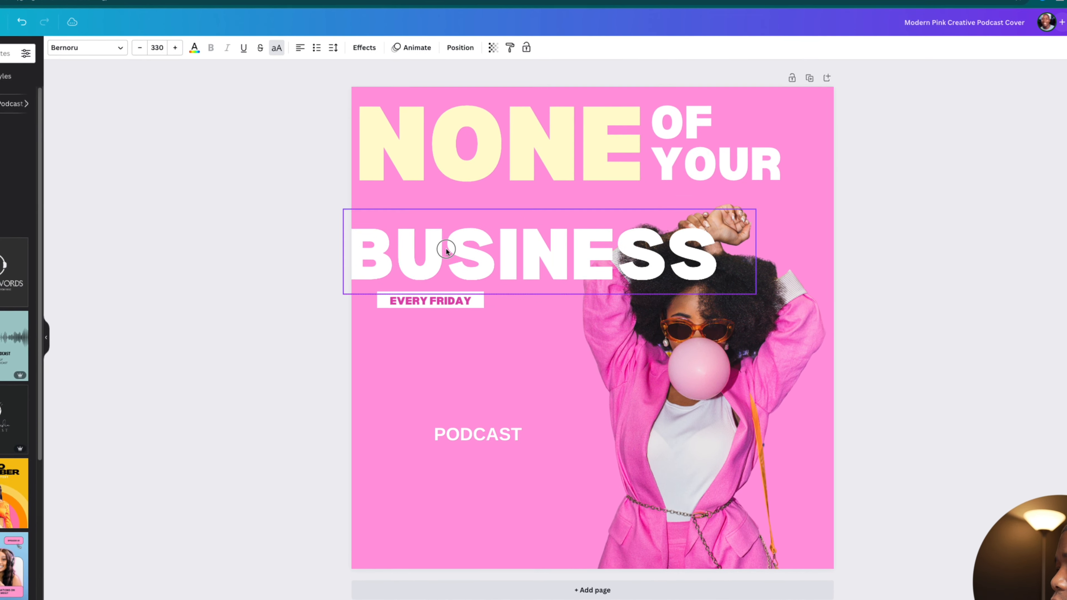
left_click_drag(757, 248, 838, 274)
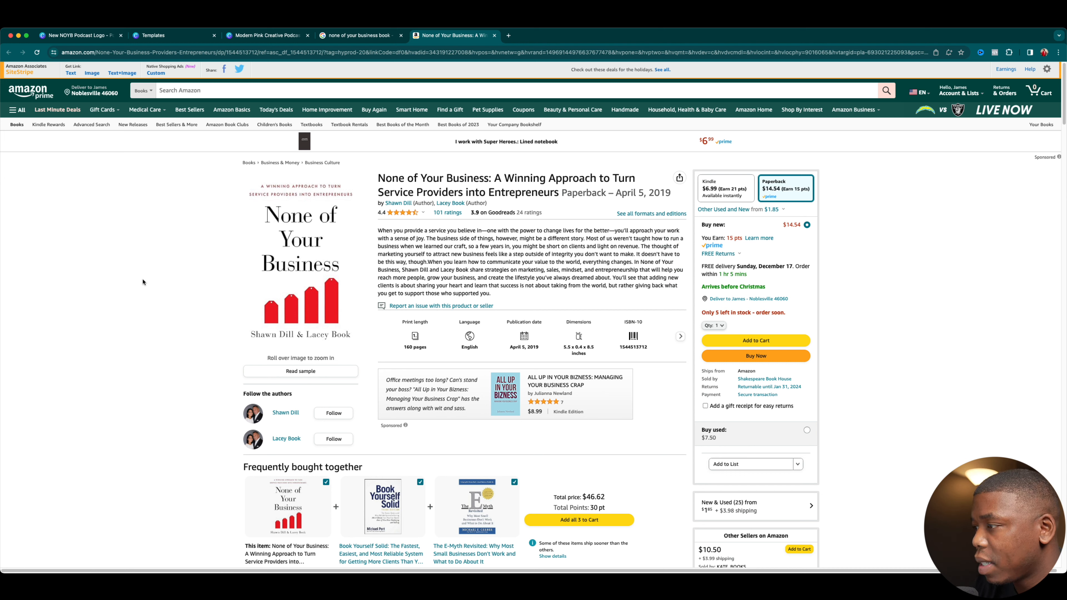
Step: Close the Amazon book page and set the podcast cover's background color to black (#000000)
key("super+w")
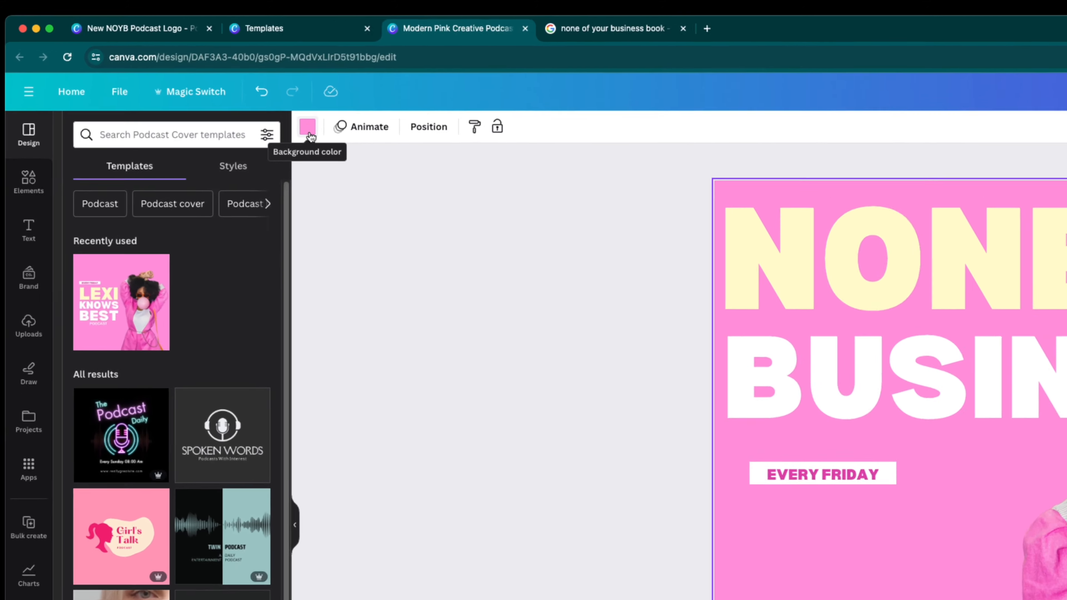
left_click(308, 136)
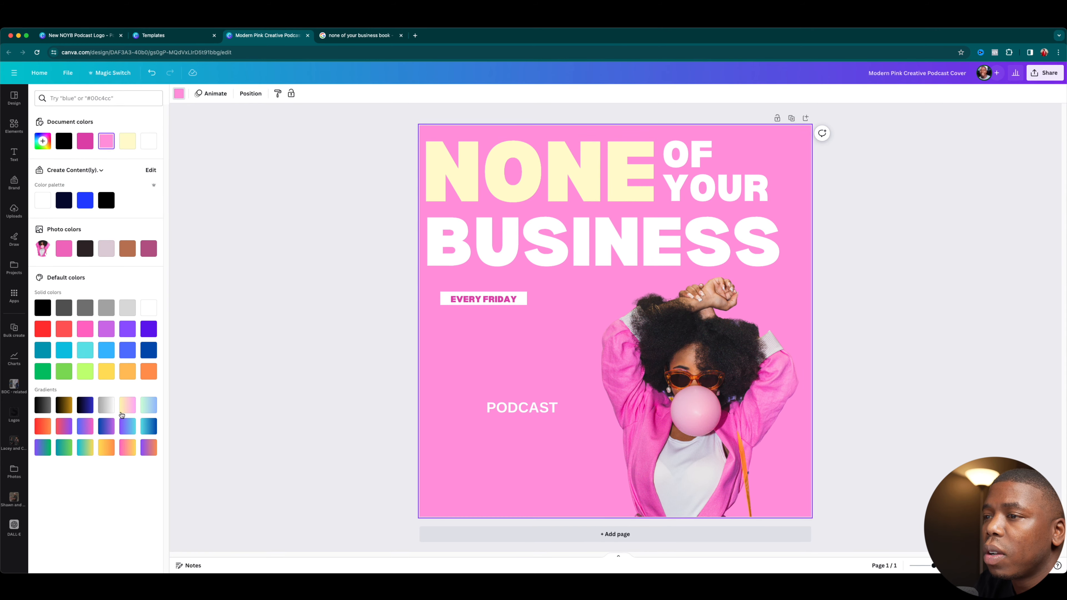
left_click(43, 140)
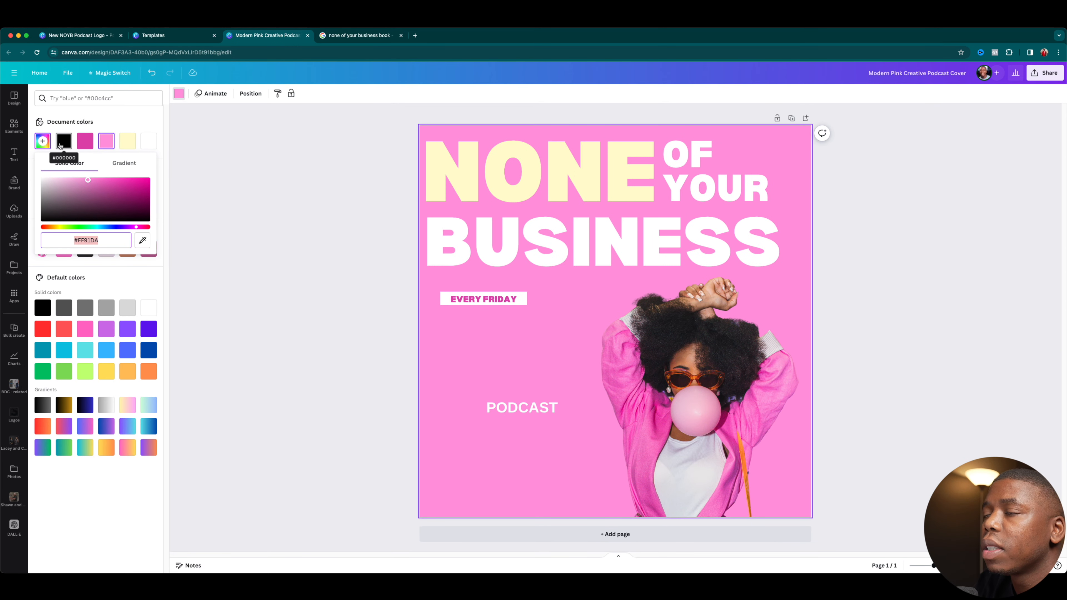
left_click(60, 146)
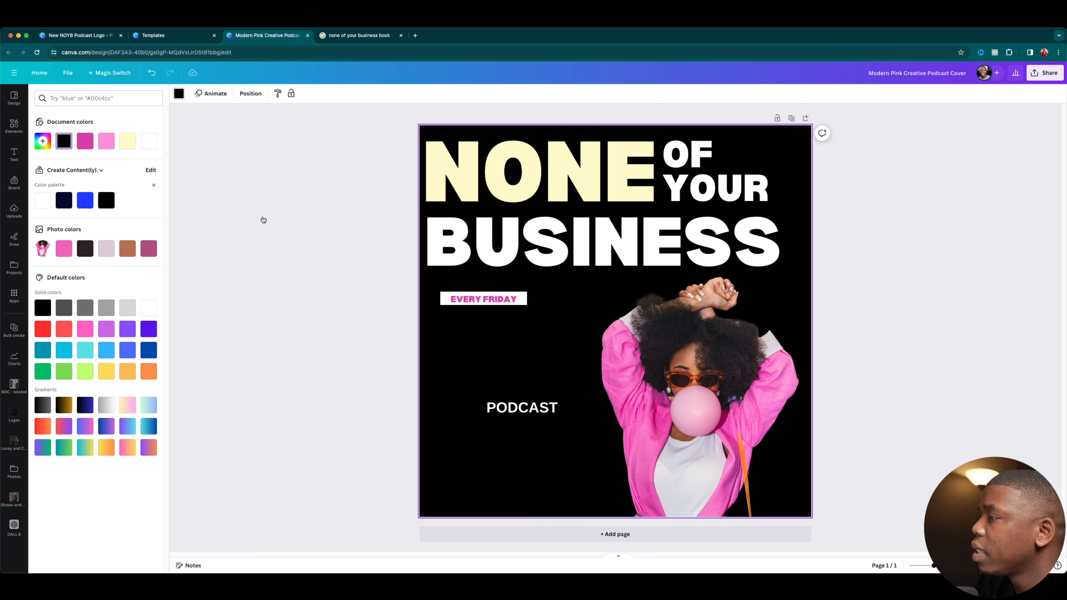
Step: Change the text color of the word NONE to red
left_click(270, 127)
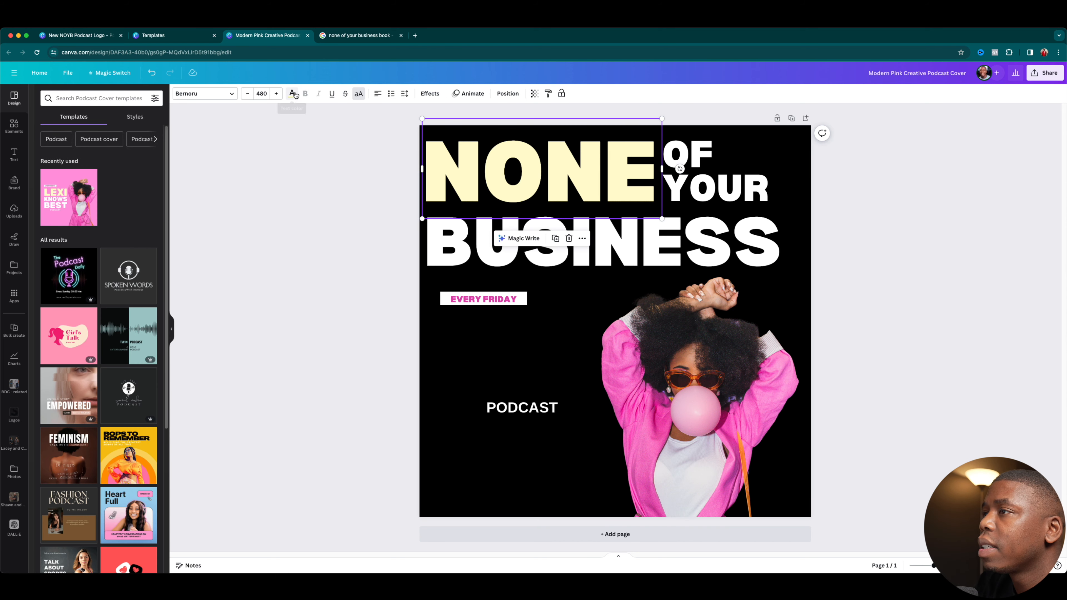
left_click(295, 97)
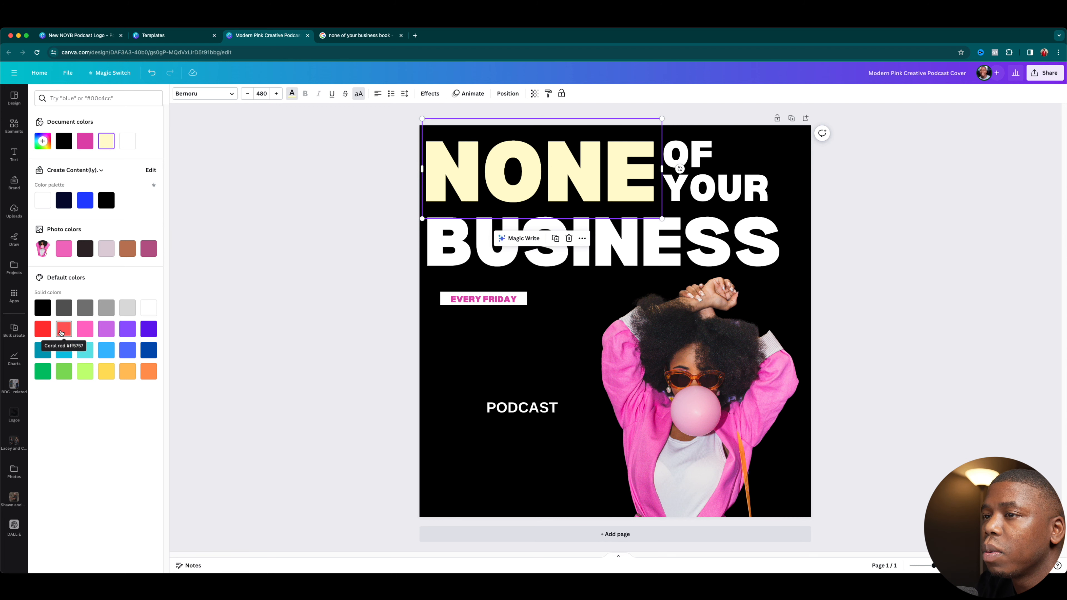
left_click(60, 333)
left_click(316, 244)
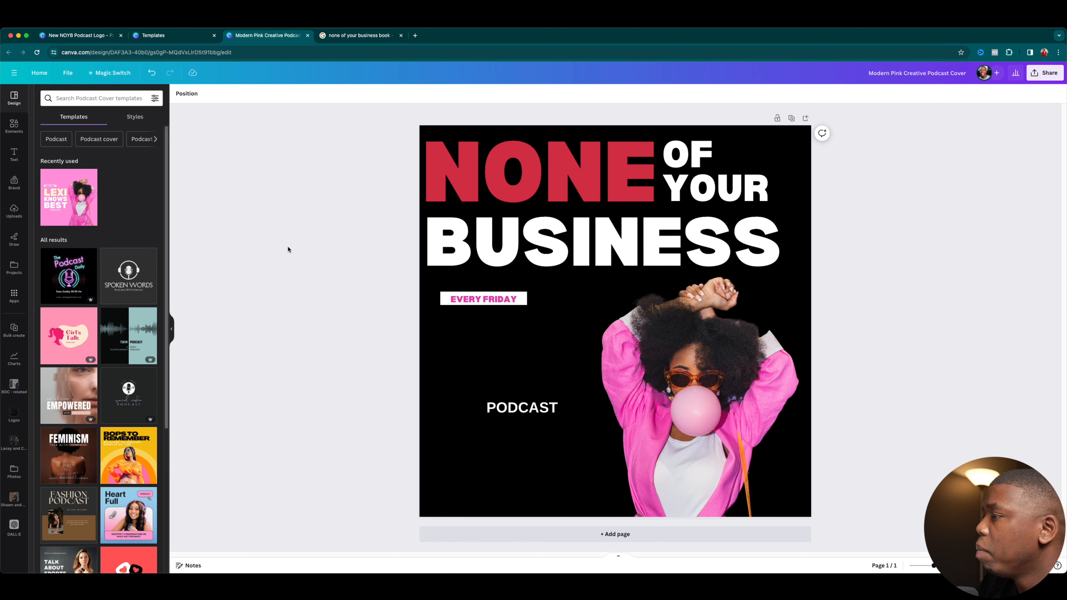
Step: Replace the template's pink-jacket photo and its small leftover texts with the uploaded photo of the woman in the white jacket
left_click(665, 368)
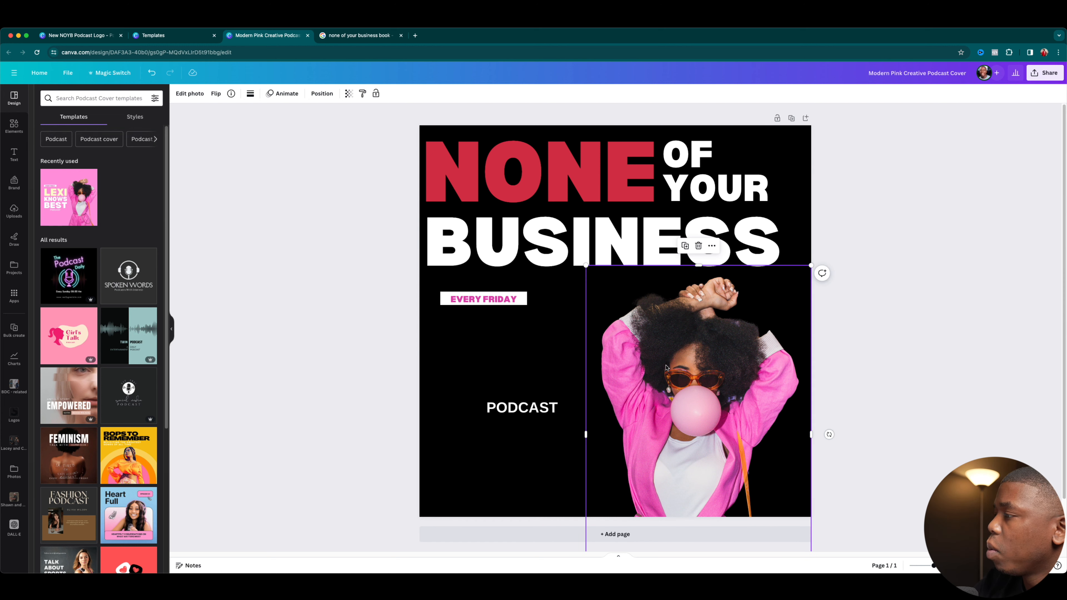
key("Delete")
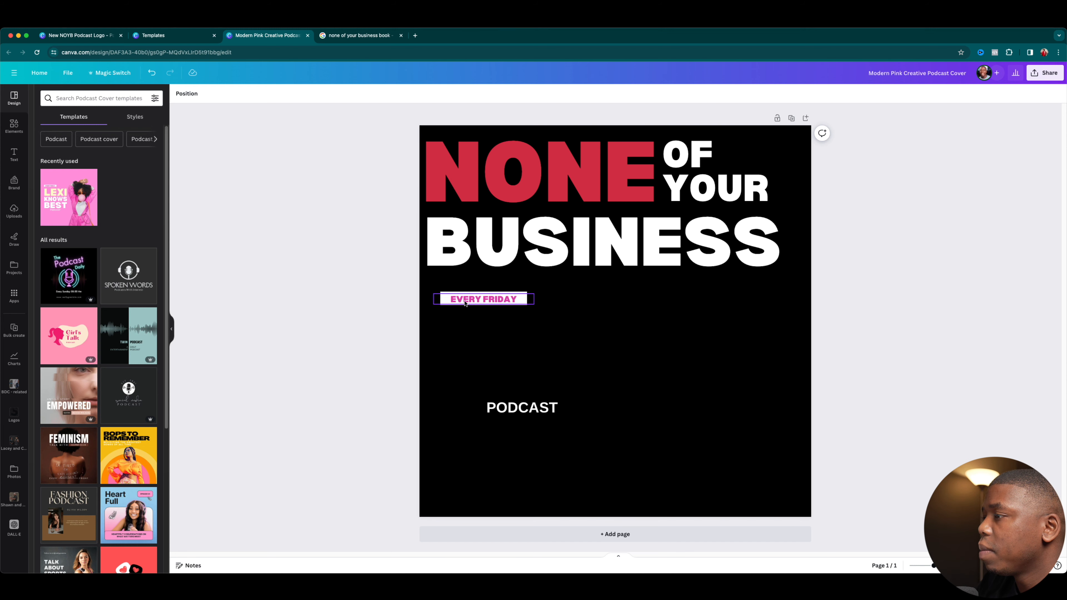
left_click(14, 210)
left_click_drag(88, 225, 624, 352)
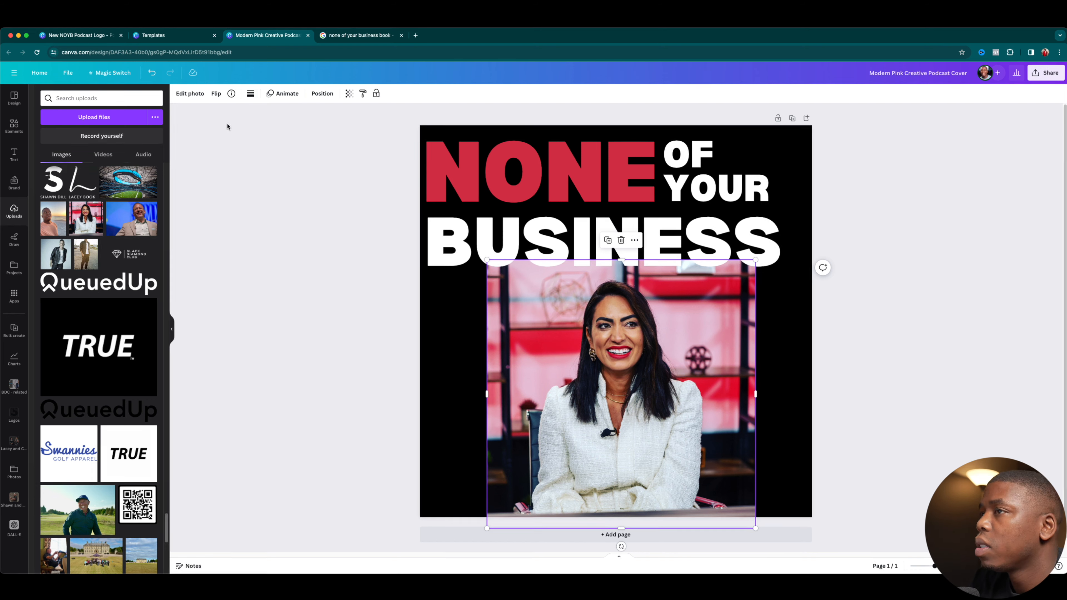
Step: Remove the background from the woman's photo and shift her toward the left half of the cover below the title
left_click(191, 94)
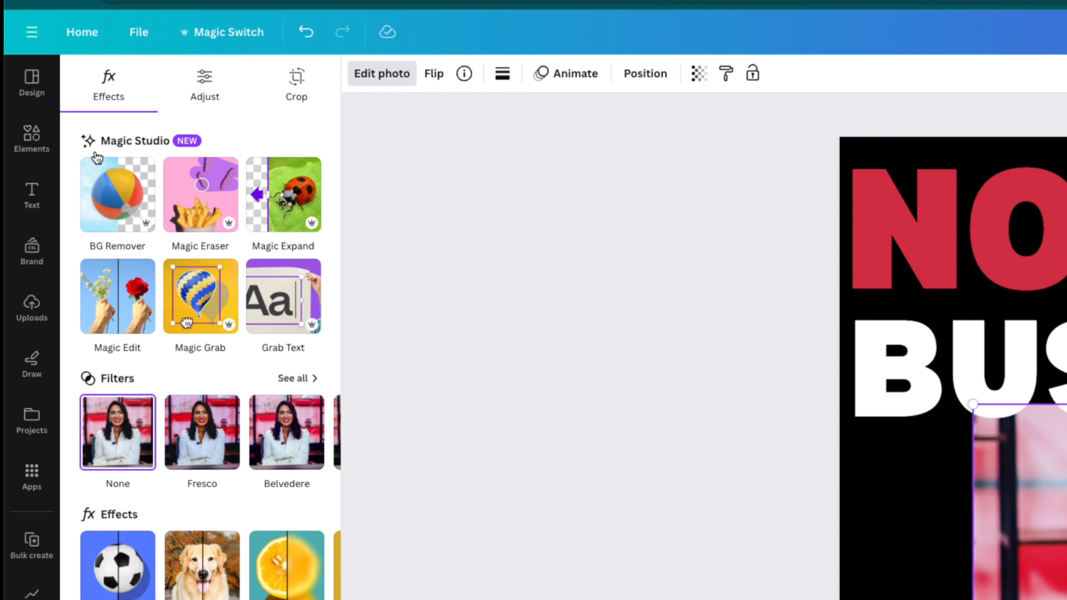
left_click(110, 222)
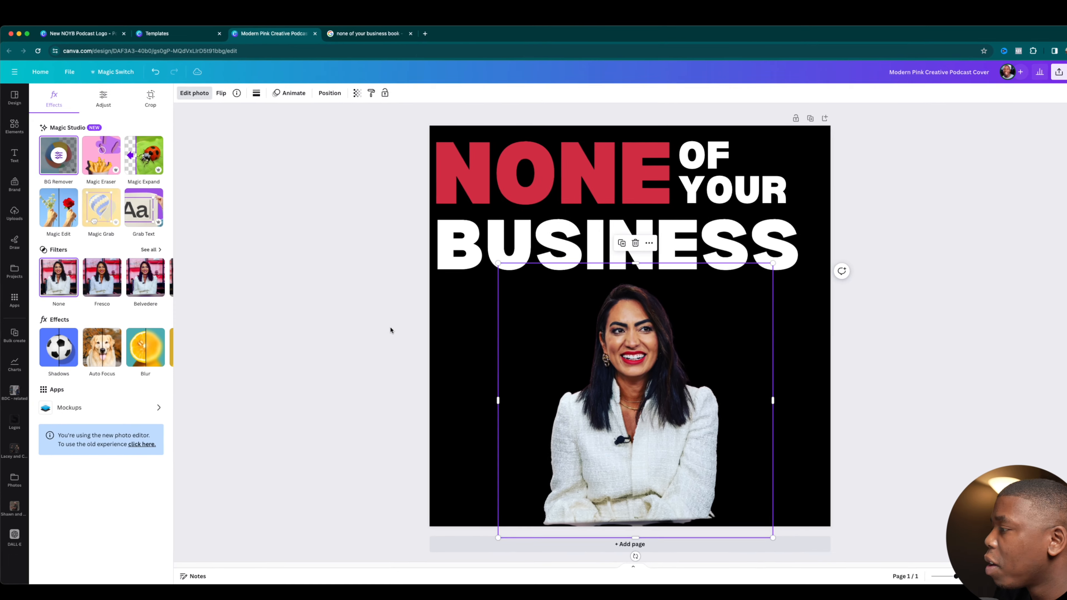
left_click_drag(796, 447, 764, 447)
left_click_drag(590, 370, 590, 371)
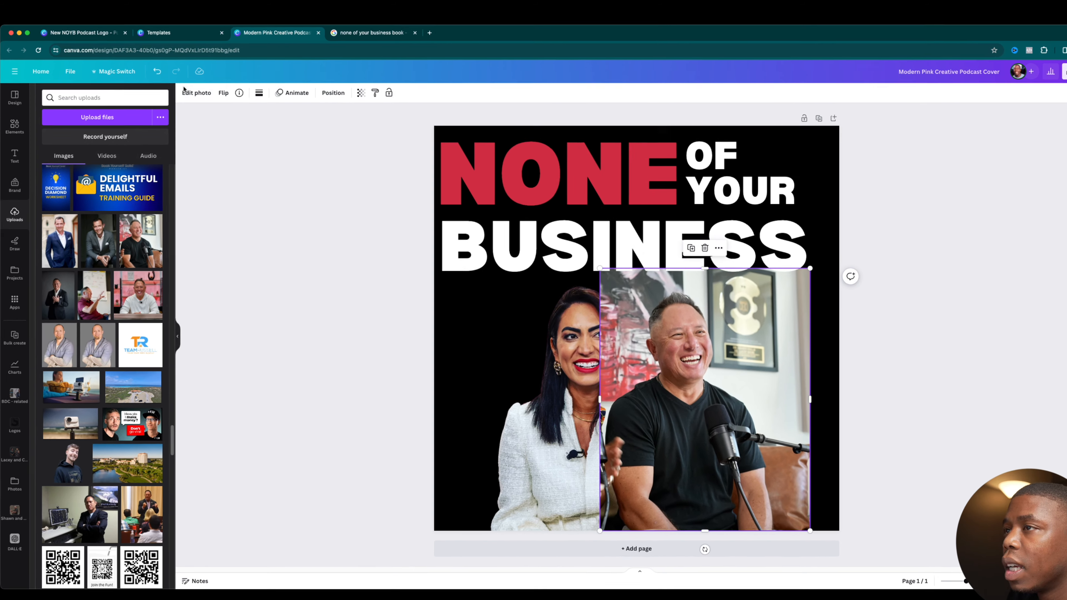
Step: Remove the background from the photo of the man in the black T-shirt with BG Remover
left_click(182, 94)
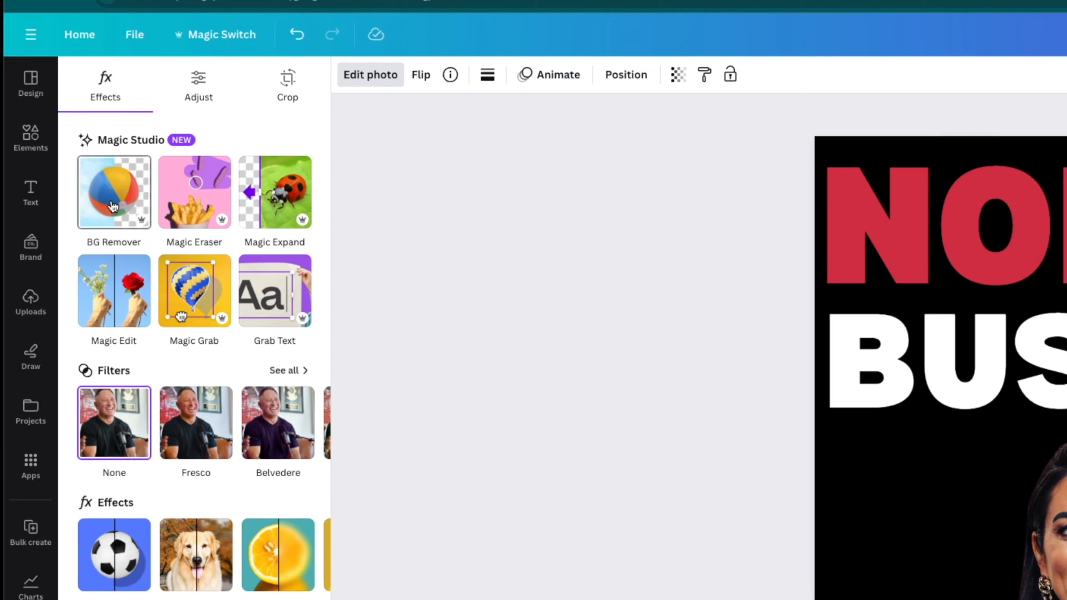
left_click(77, 175)
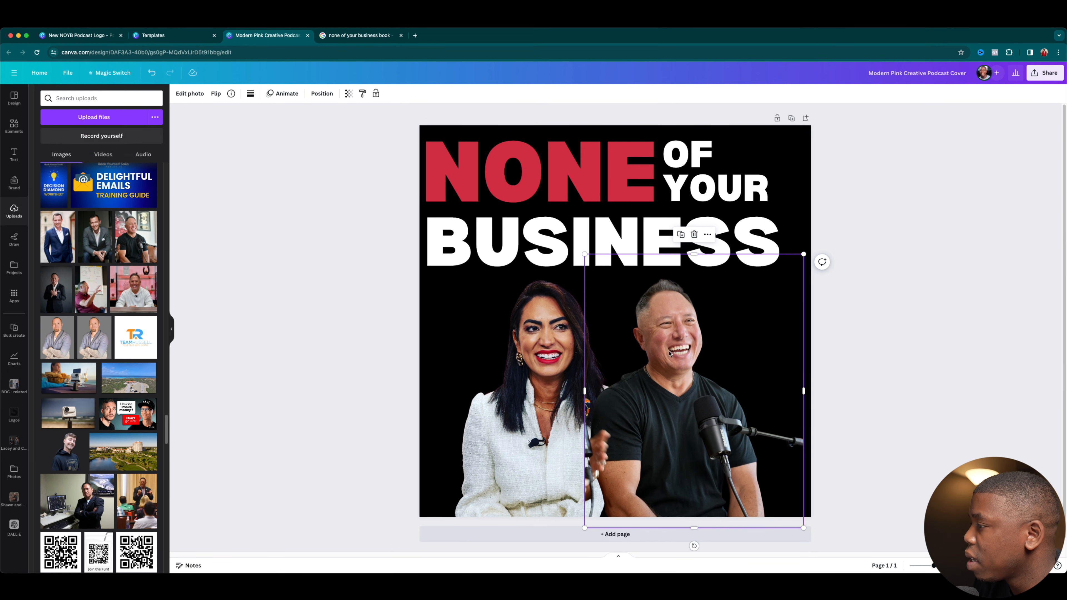
Step: Move the man's photo backward in the layer order so the woman overlaps his arm
left_click(516, 345)
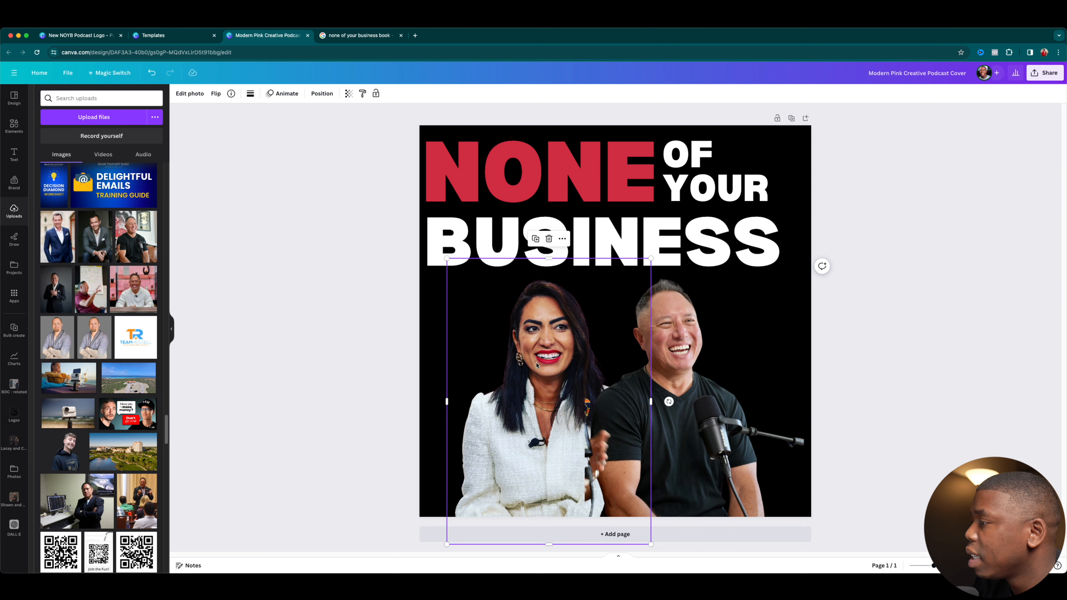
left_click(630, 351)
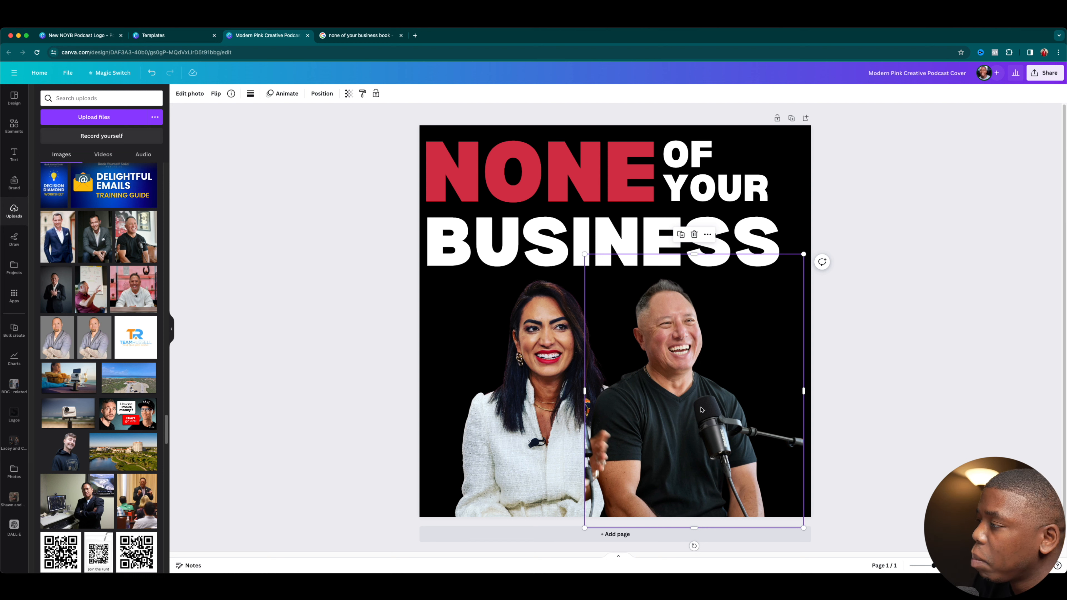
left_click(590, 436)
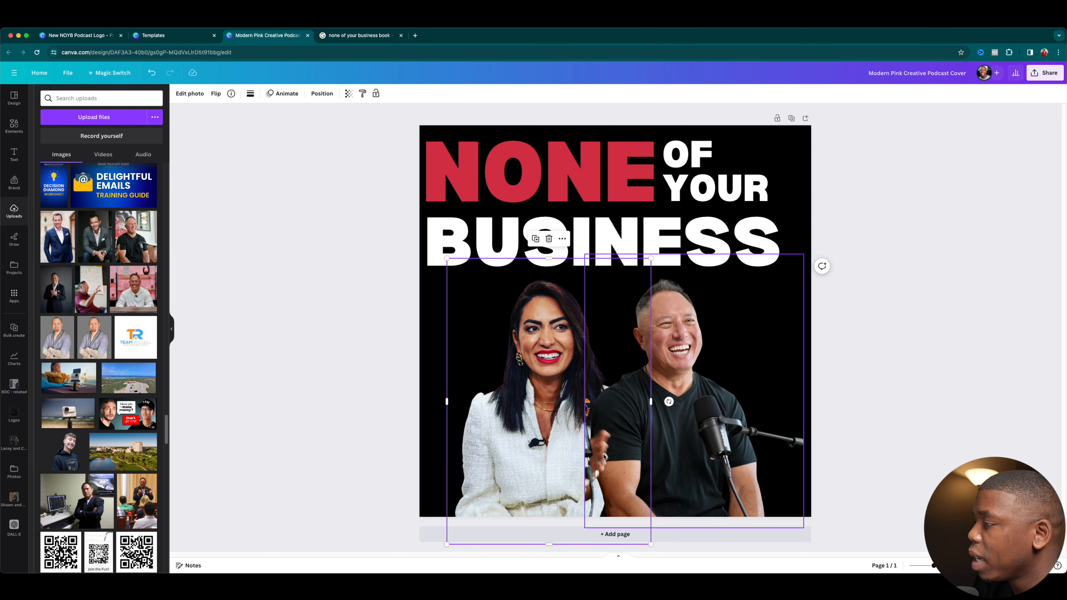
left_click(674, 357)
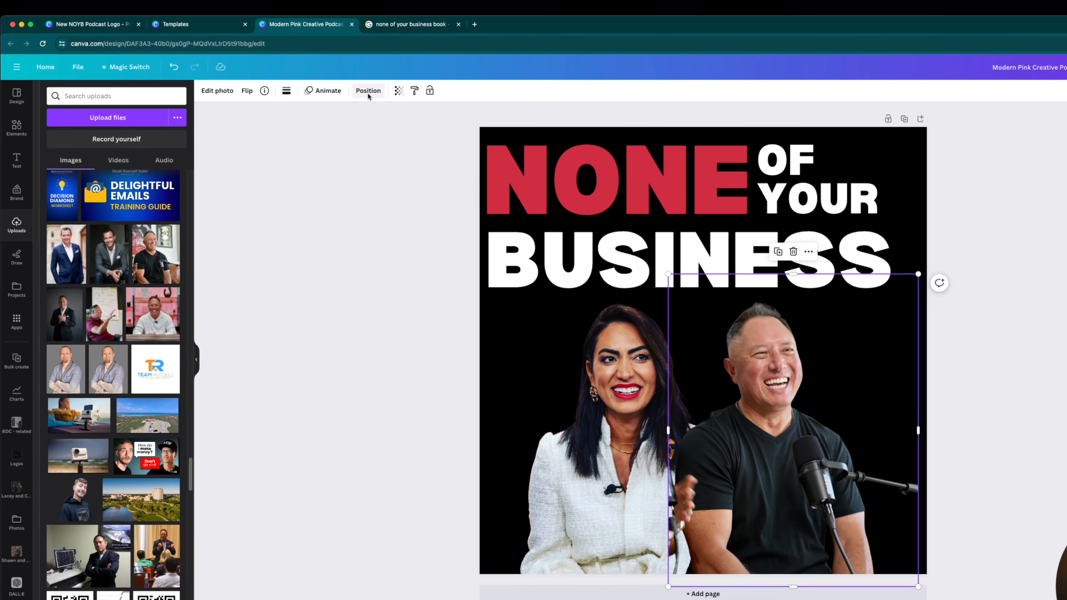
left_click(322, 93)
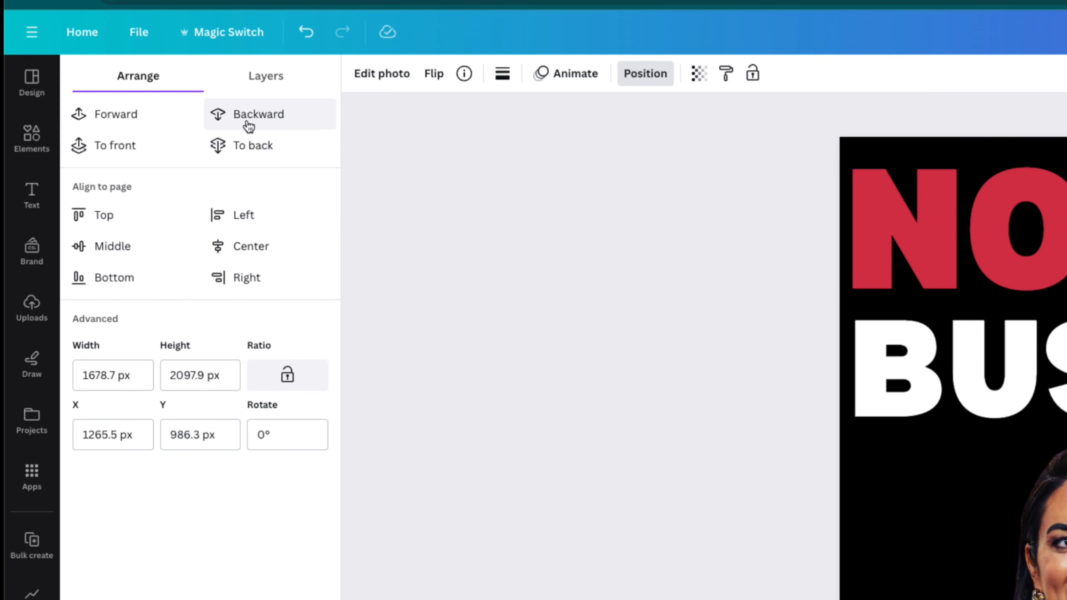
left_click(257, 122)
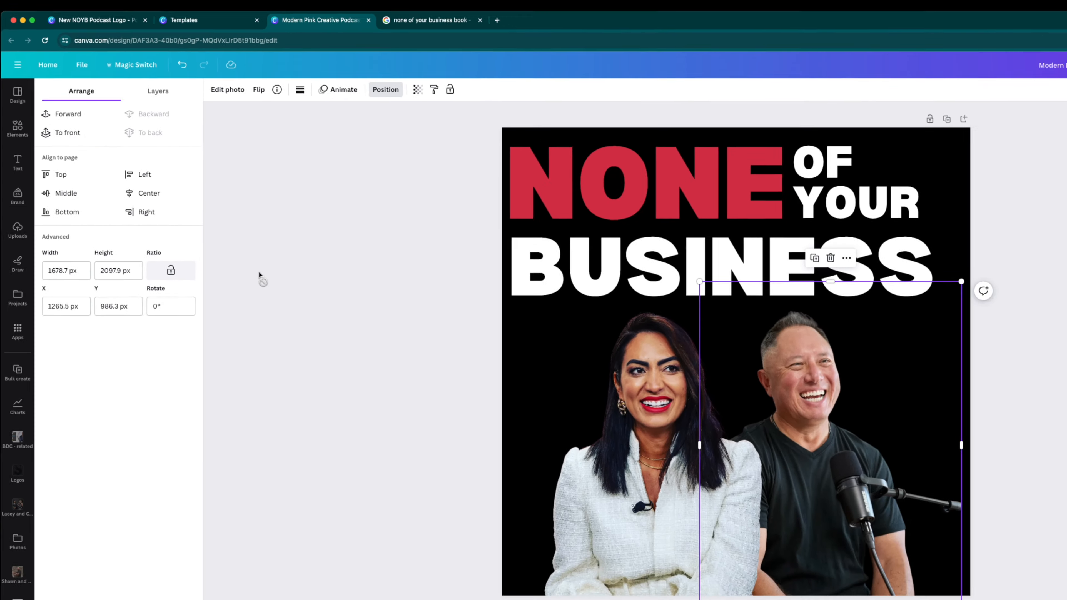
left_click(324, 362)
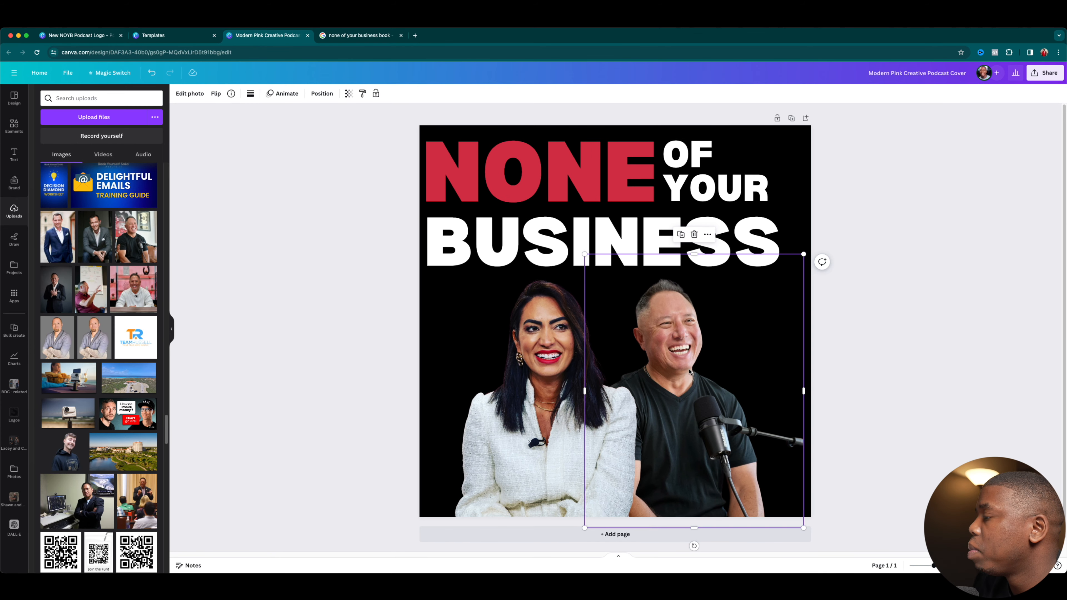
Step: Adjust the positions of both cutout photos so the woman and man sit side by side beneath the title
left_click_drag(689, 382, 692, 383)
left_click(603, 377)
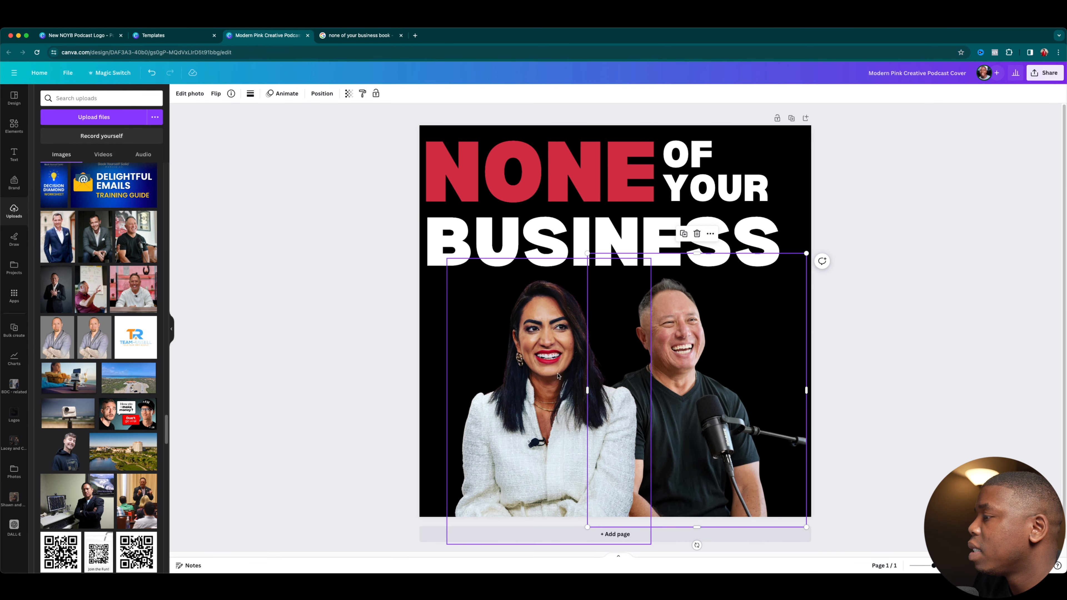
left_click_drag(540, 381, 530, 375)
left_click(400, 369)
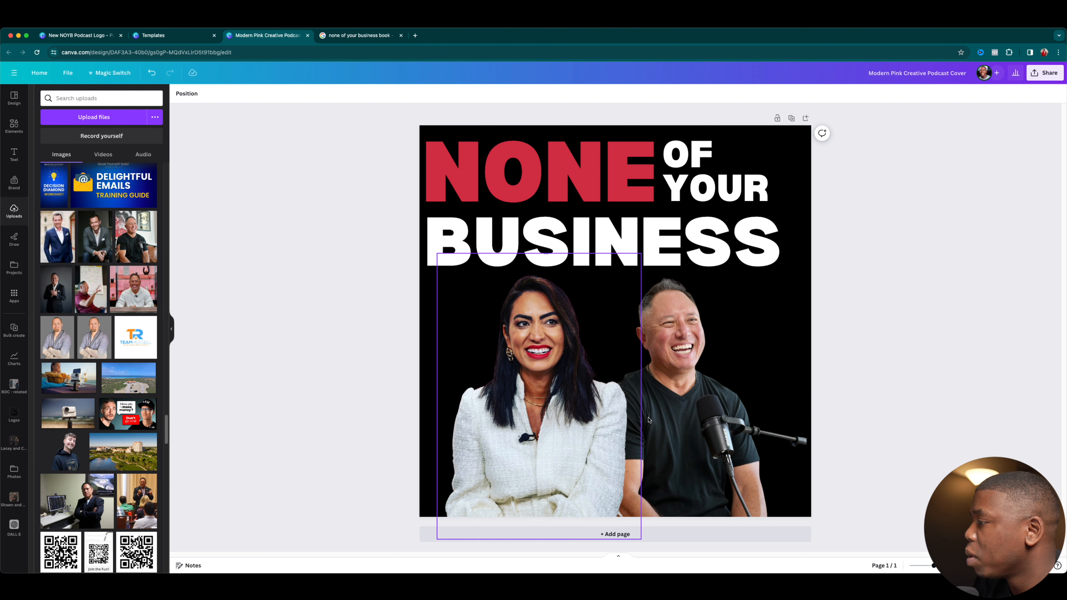
left_click_drag(672, 410, 678, 410)
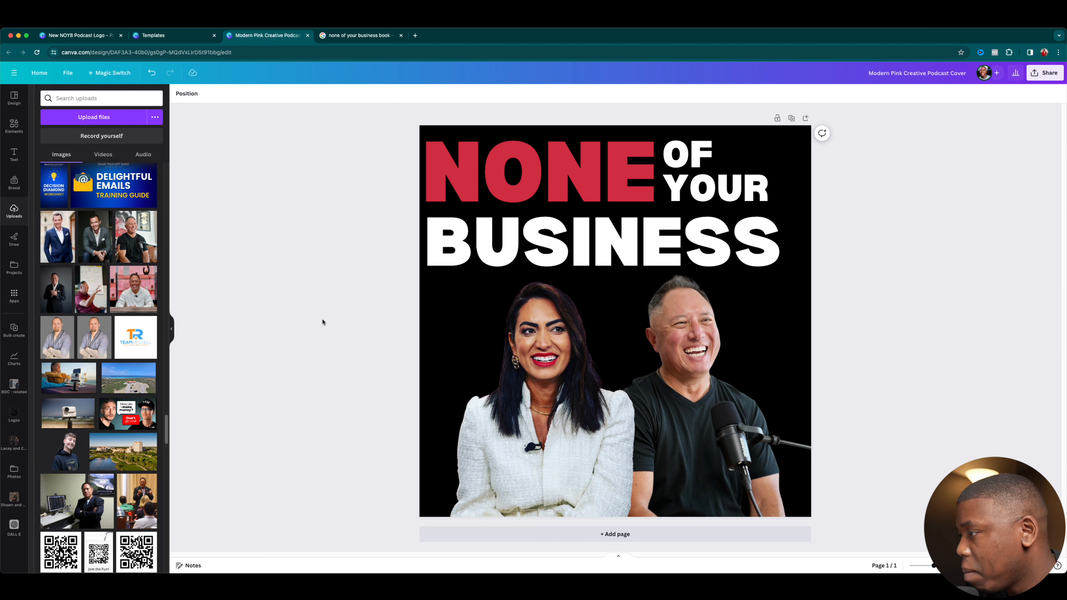
Step: Group the two cutout host photos and enlarge the group so their heads overlap the word BUSINESS
left_click_drag(323, 322, 755, 429)
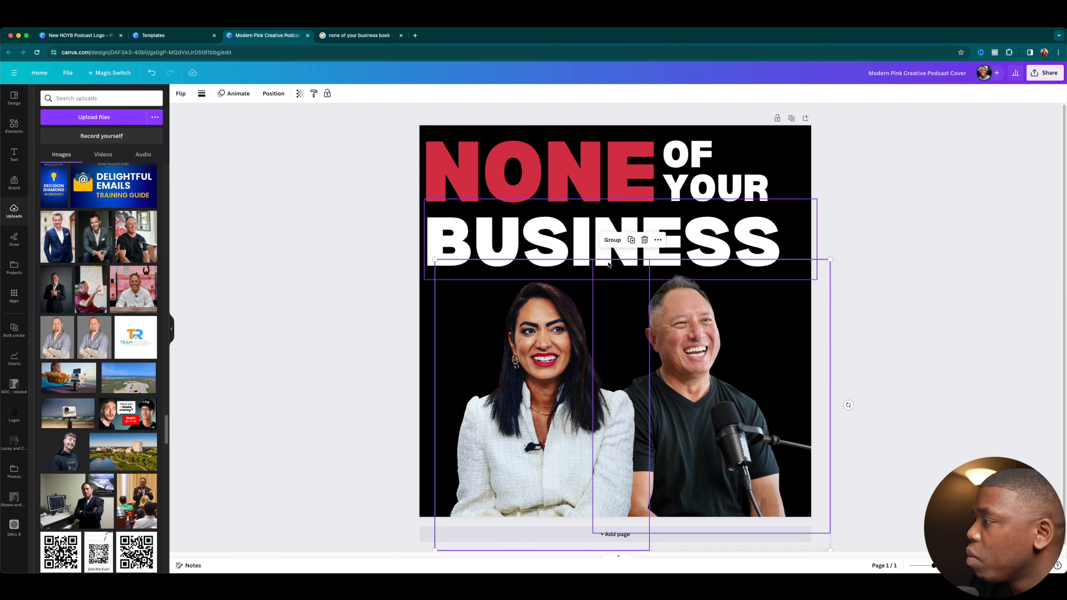
left_click_drag(323, 356, 790, 384)
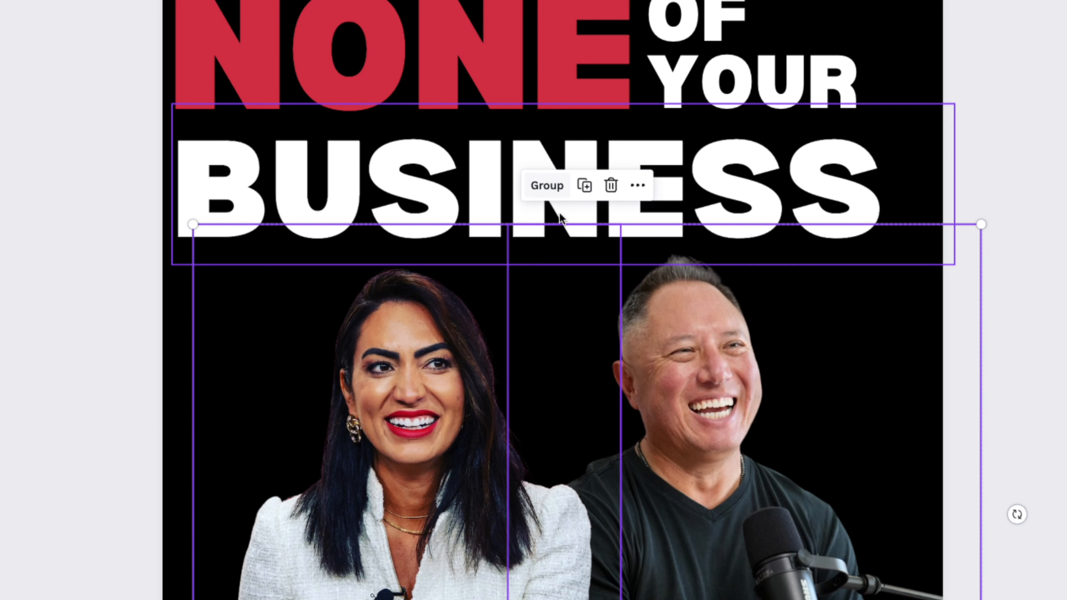
left_click(548, 186)
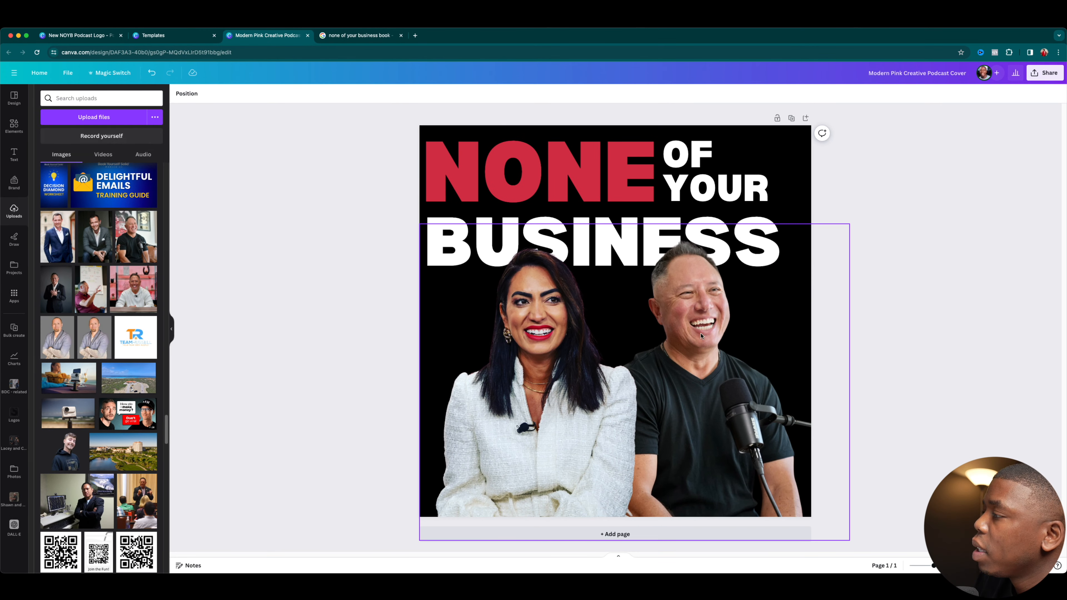
Step: Adjust the man's photo with Brightness 16, Contrast 29, Shadows 15 and Vibrance about 11
left_click(740, 325)
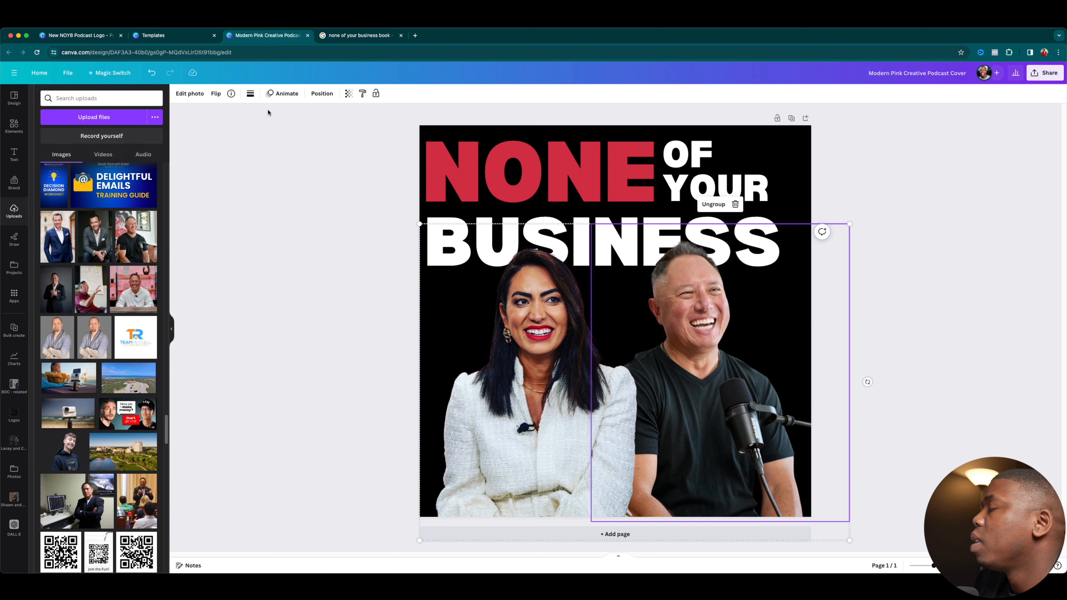
left_click(189, 94)
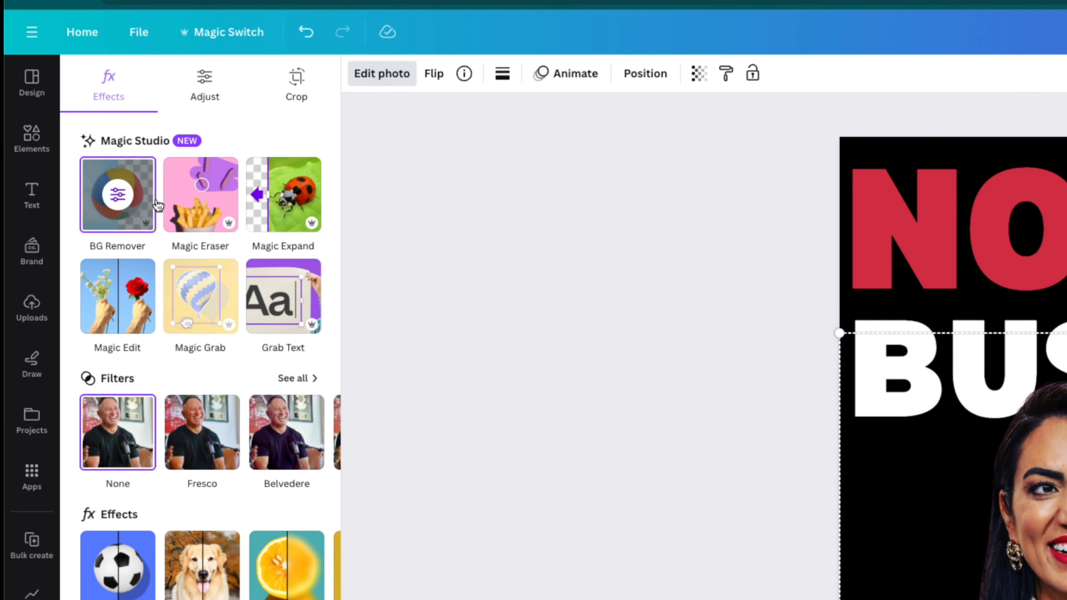
left_click(208, 96)
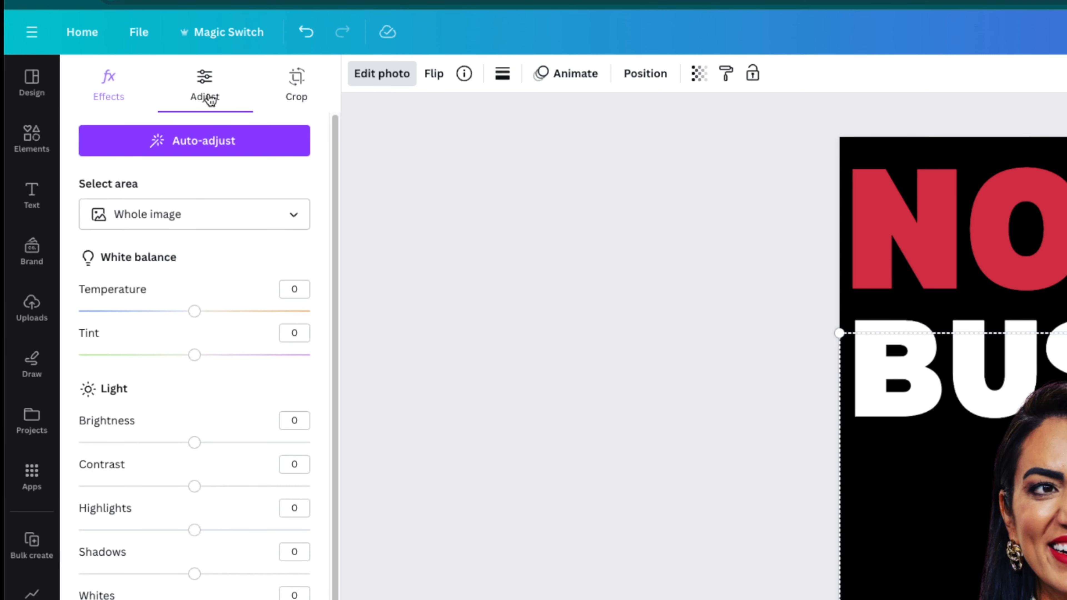
scroll(229, 321, "down", 2)
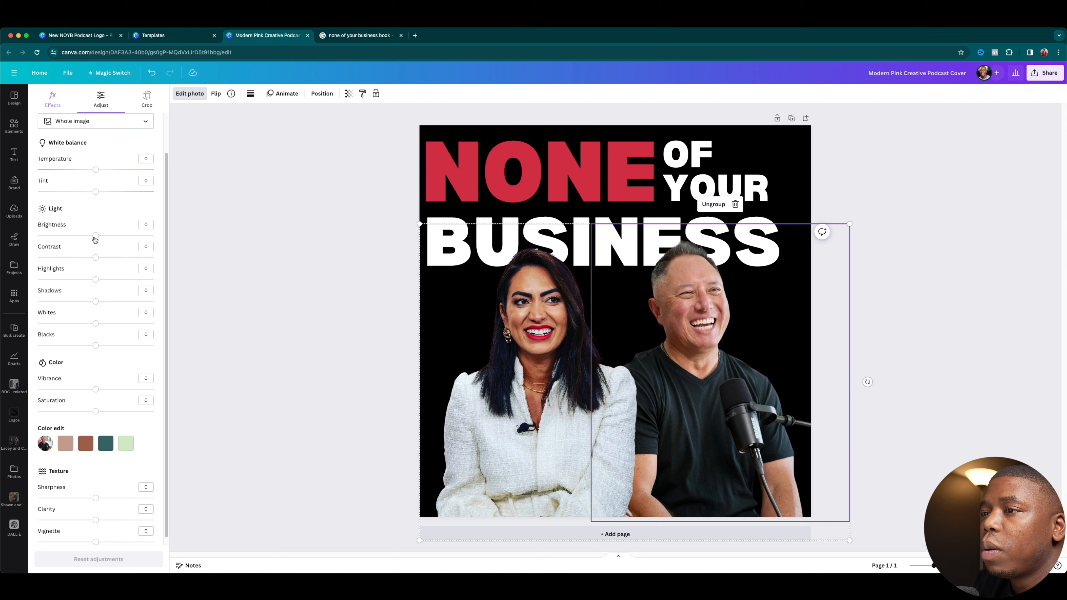
left_click_drag(95, 240, 112, 256)
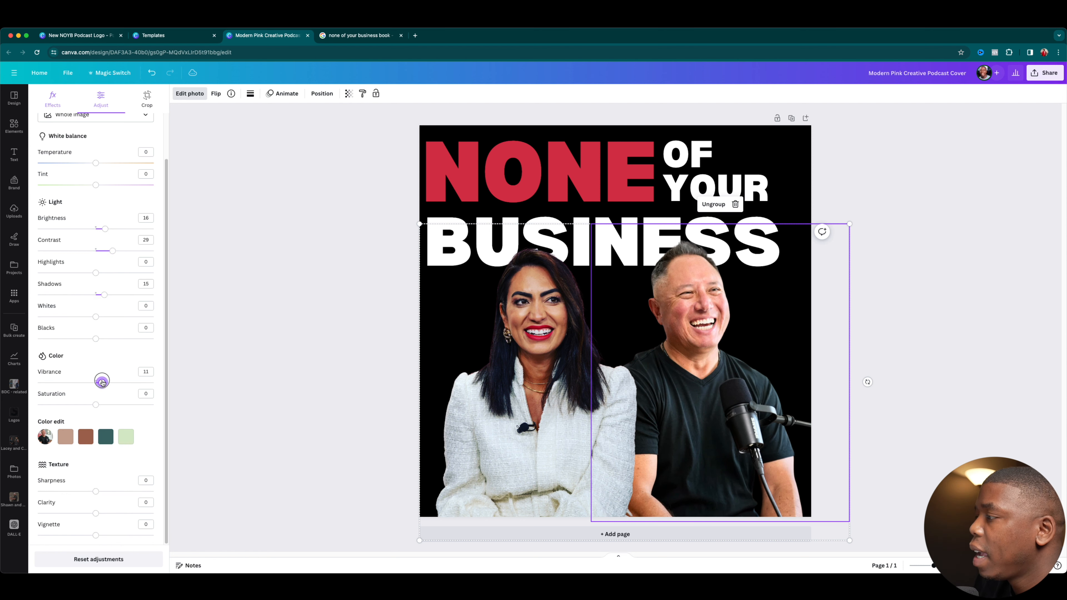
left_click_drag(102, 382, 103, 382)
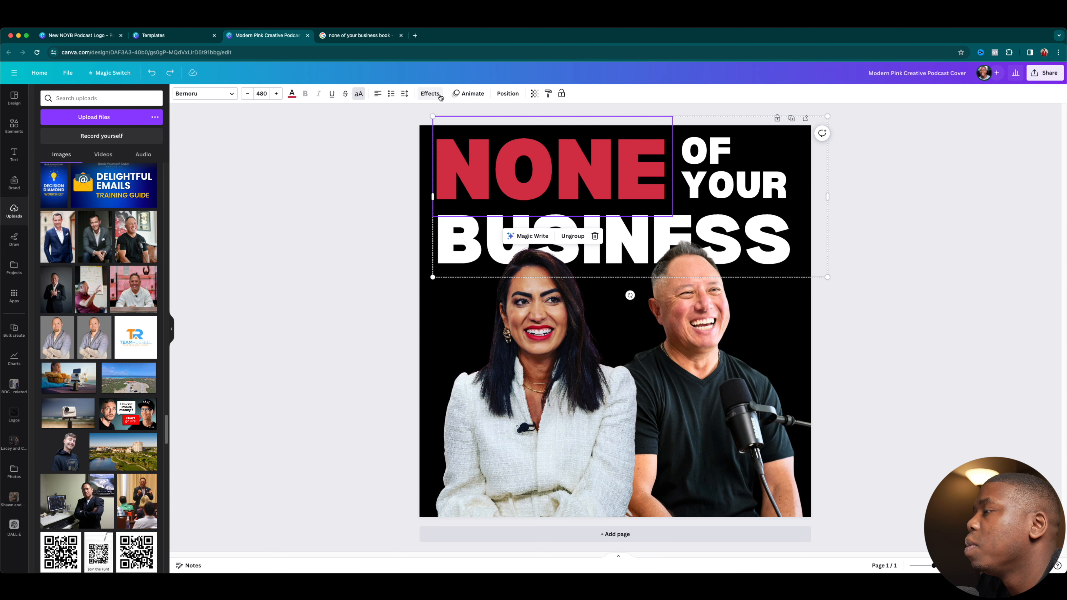
Step: Apply the Shadow text effect to the red word NONE in the title
left_click(431, 93)
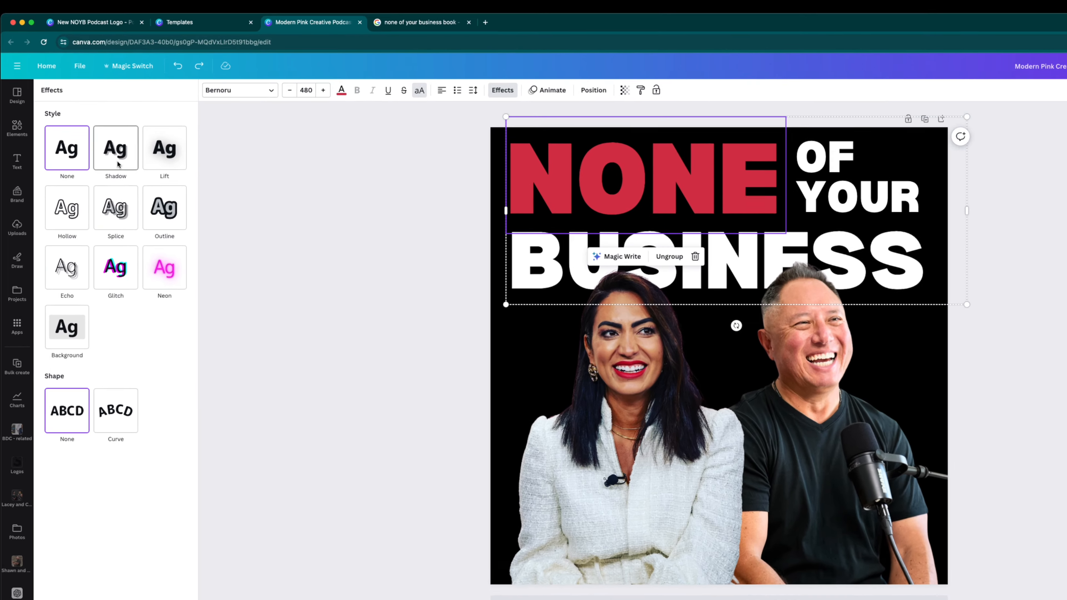
left_click(100, 157)
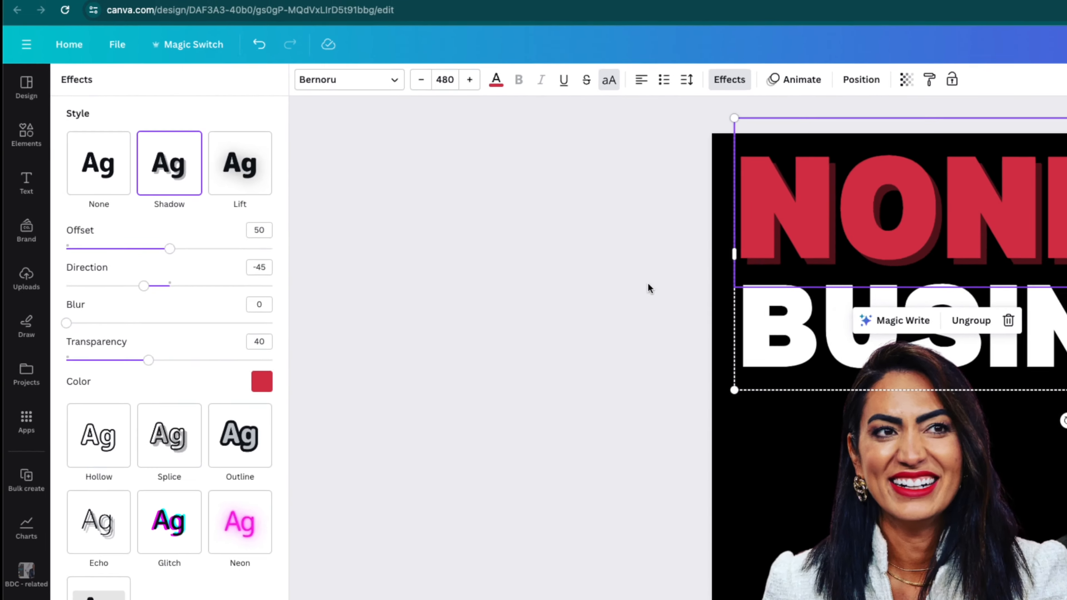
left_click(683, 260)
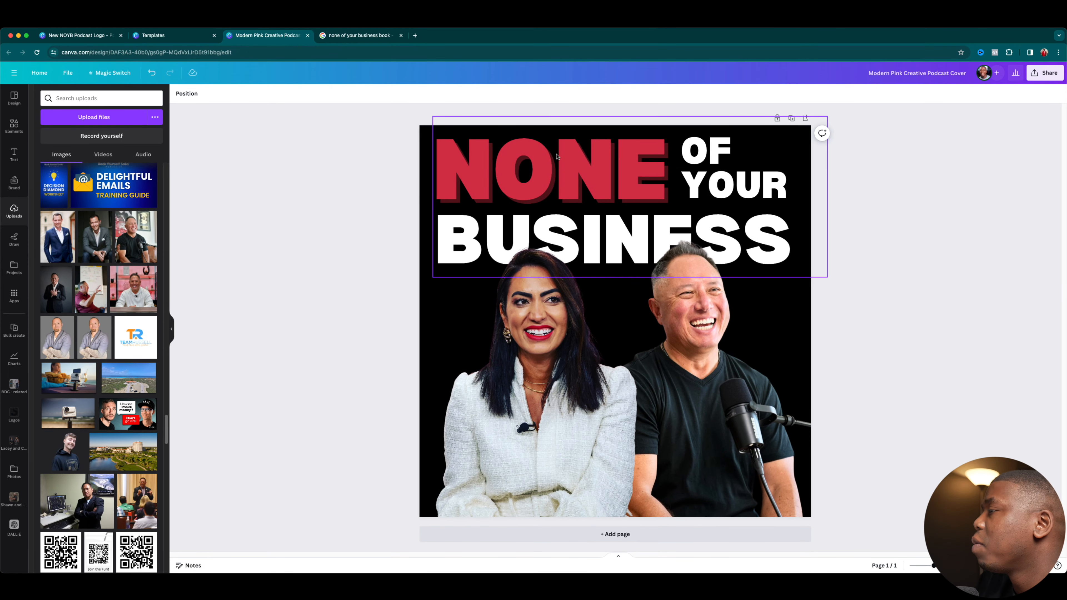
Step: Examine the shadow effect settings and available shadow colors for the word NONE
double_click(490, 183)
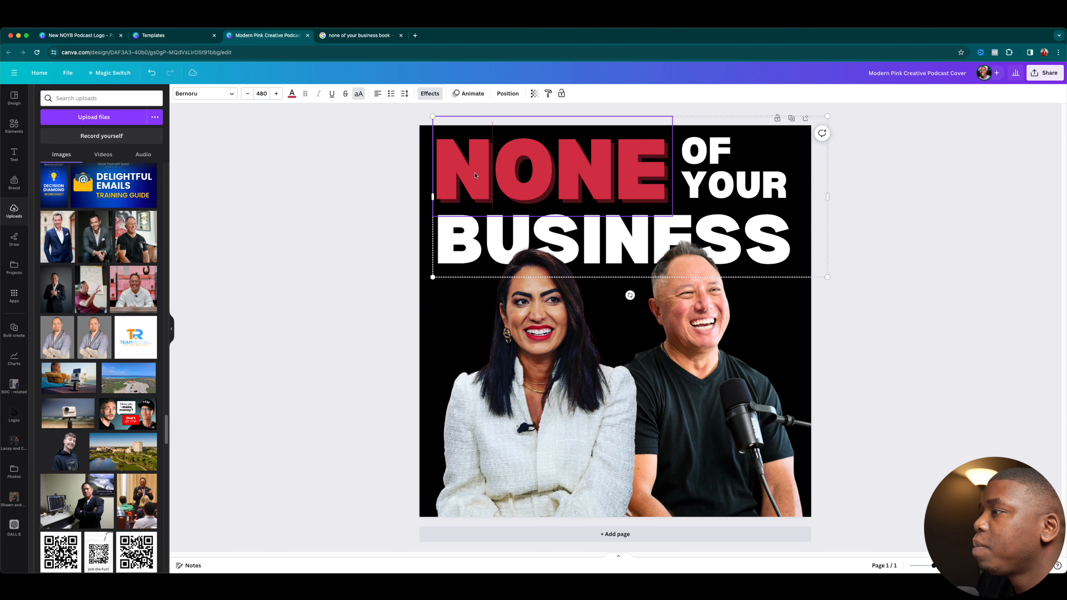
left_click(430, 94)
left_click(153, 273)
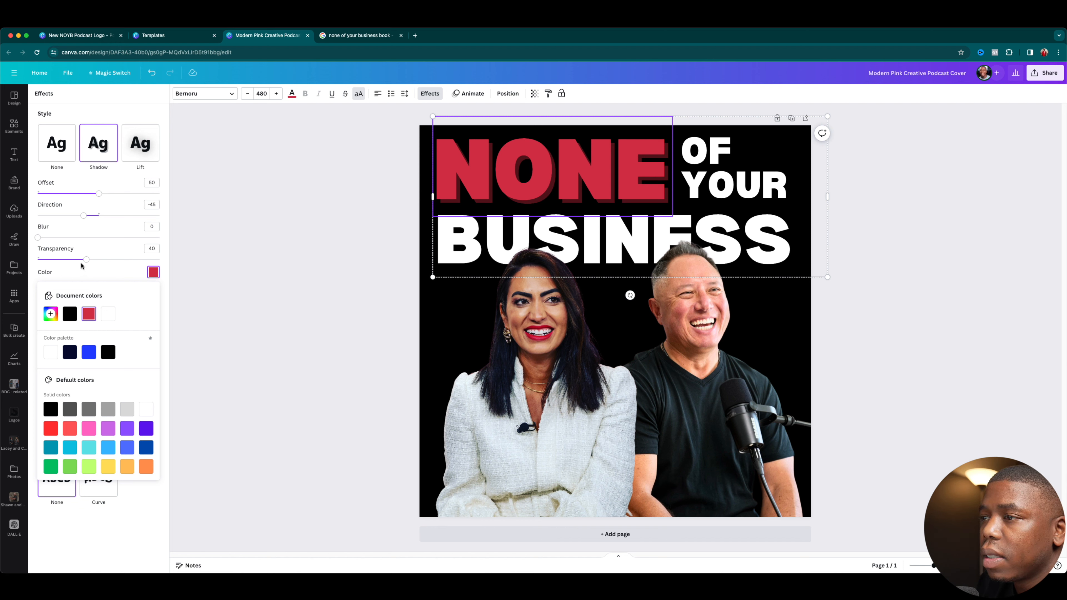
left_click(153, 249)
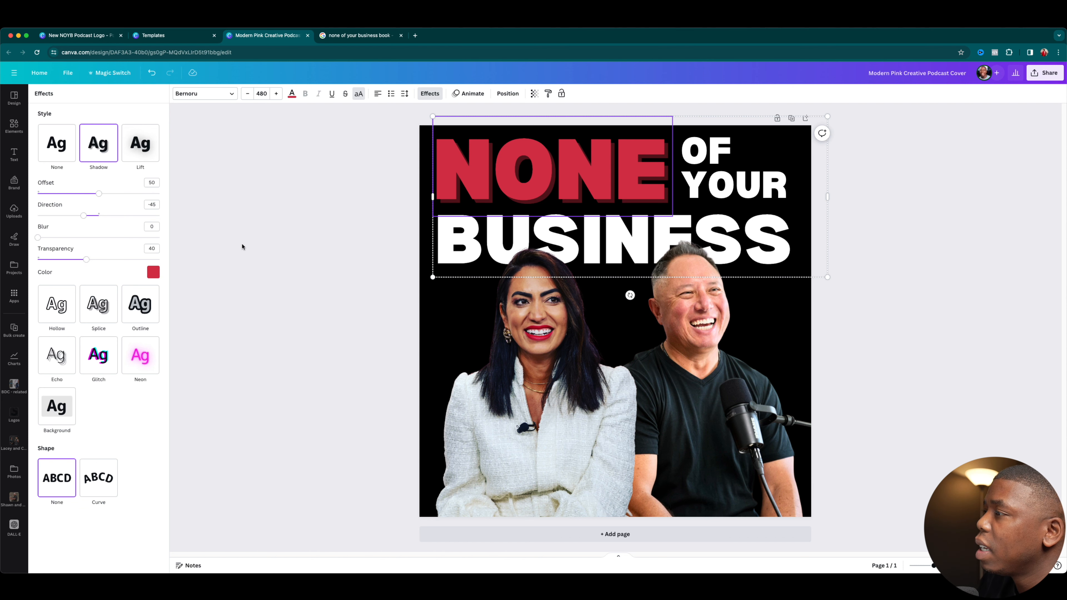
left_click(307, 227)
left_click(307, 226)
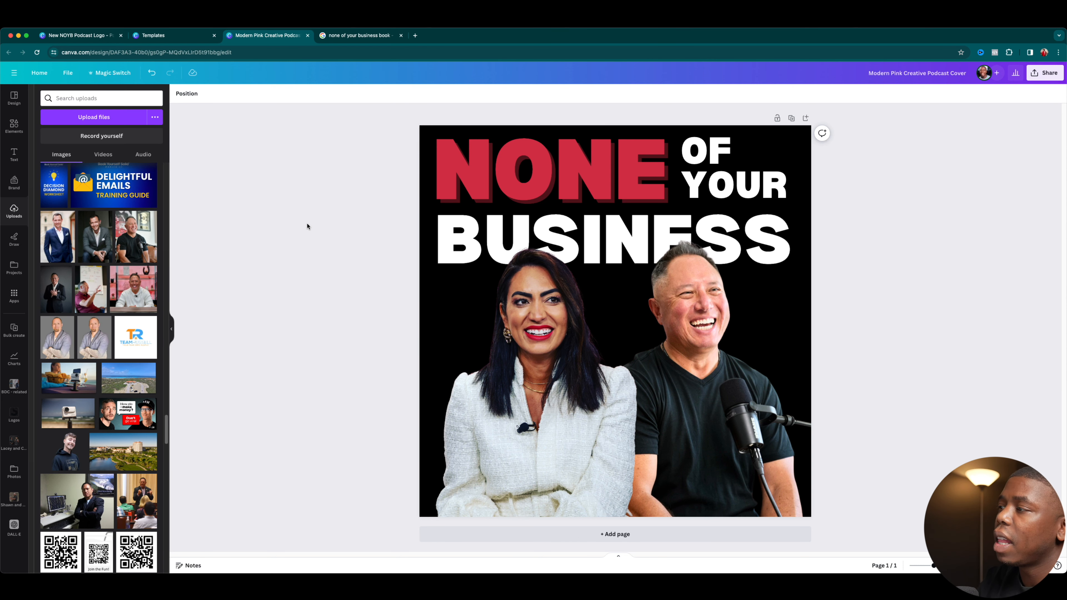
Step: Apply the Neon text effect to the word BUSINESS and adjust its intensity
left_click(467, 197)
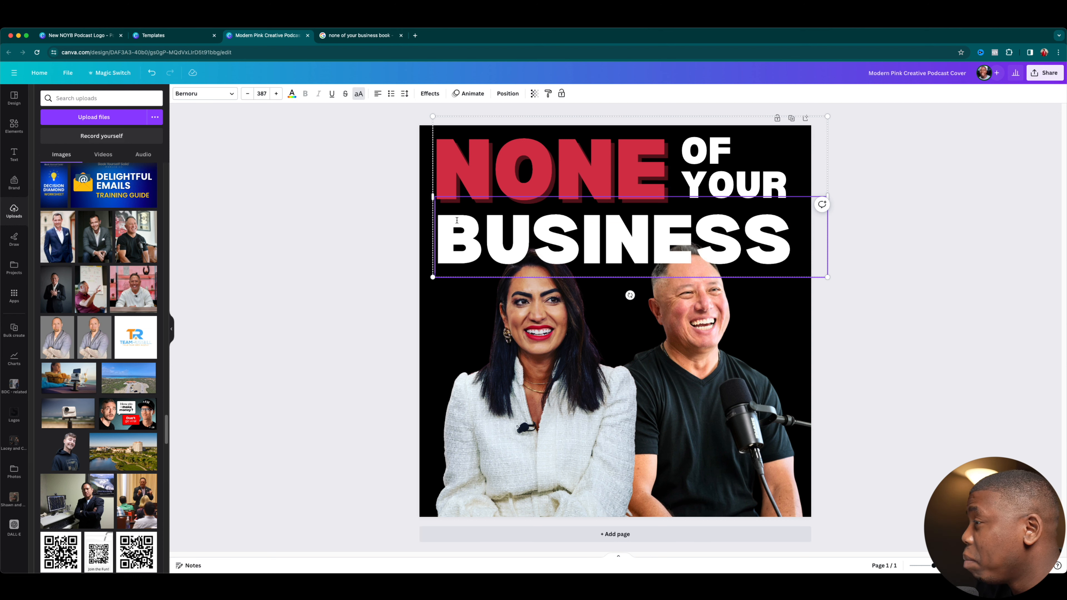
left_click(430, 93)
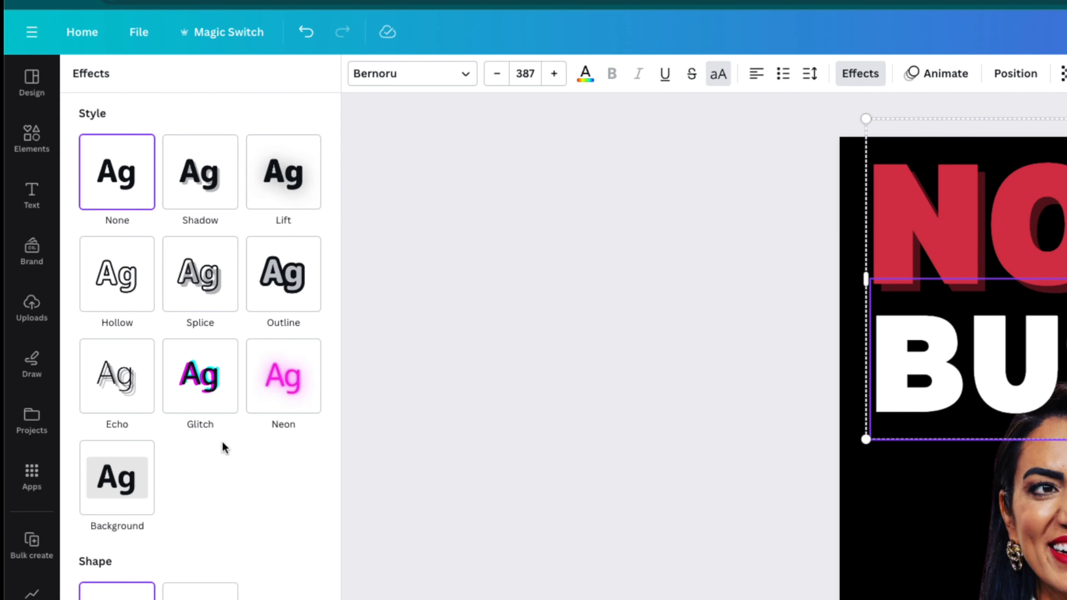
left_click(255, 372)
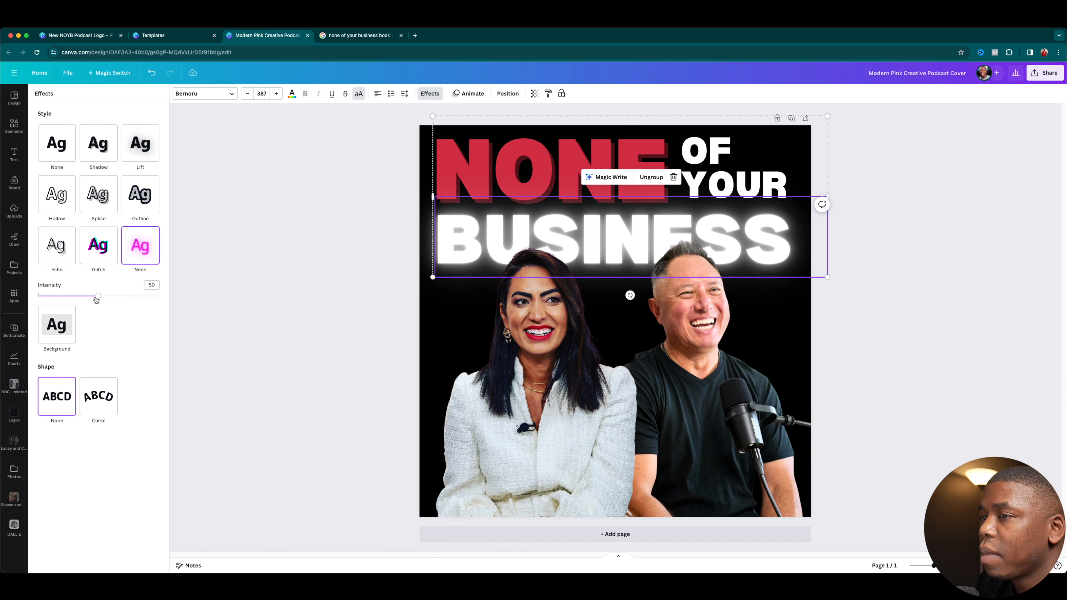
mouse_move(98, 296)
left_mouse_down()
mouse_move(35, 296)
mouse_move(186, 298)
mouse_move(86, 300)
left_mouse_up()
left_click(293, 278)
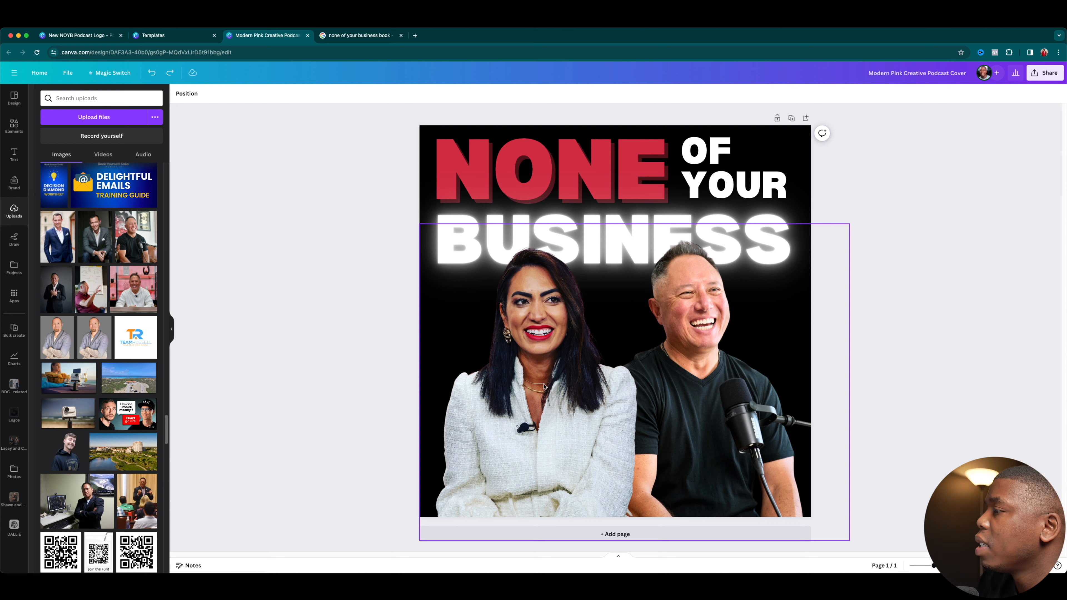
Step: Add a round white glow graphic between the two hosts and send it behind their photos
left_click(14, 125)
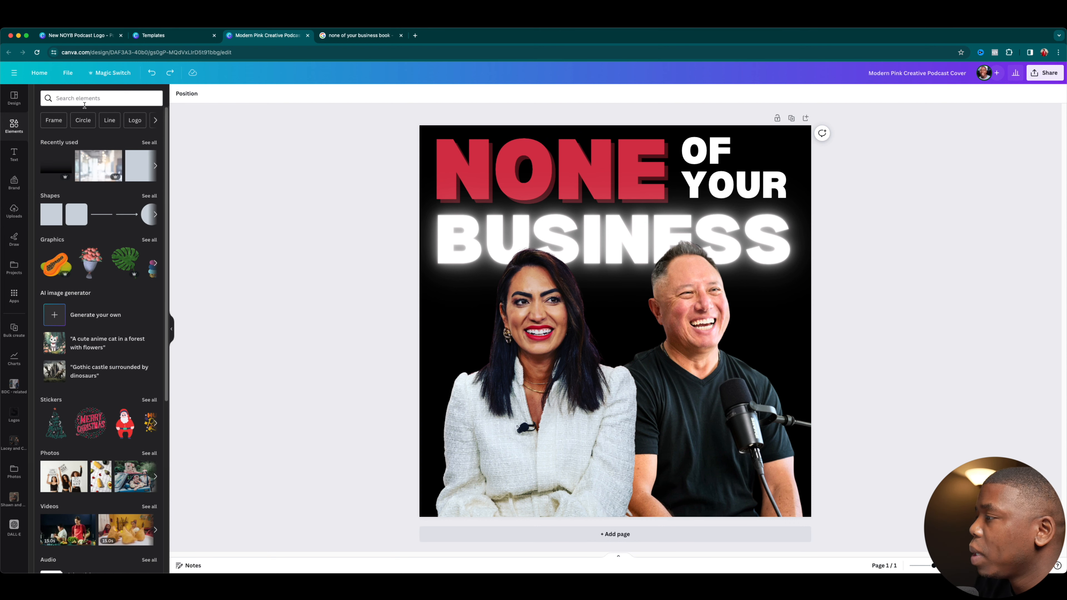
left_click(84, 100)
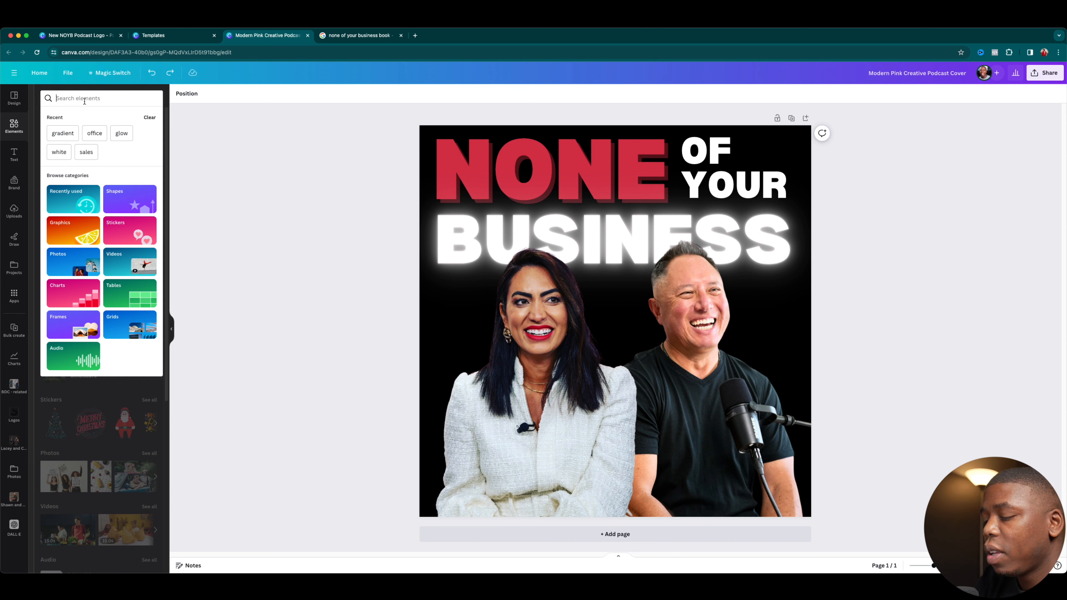
type("r")
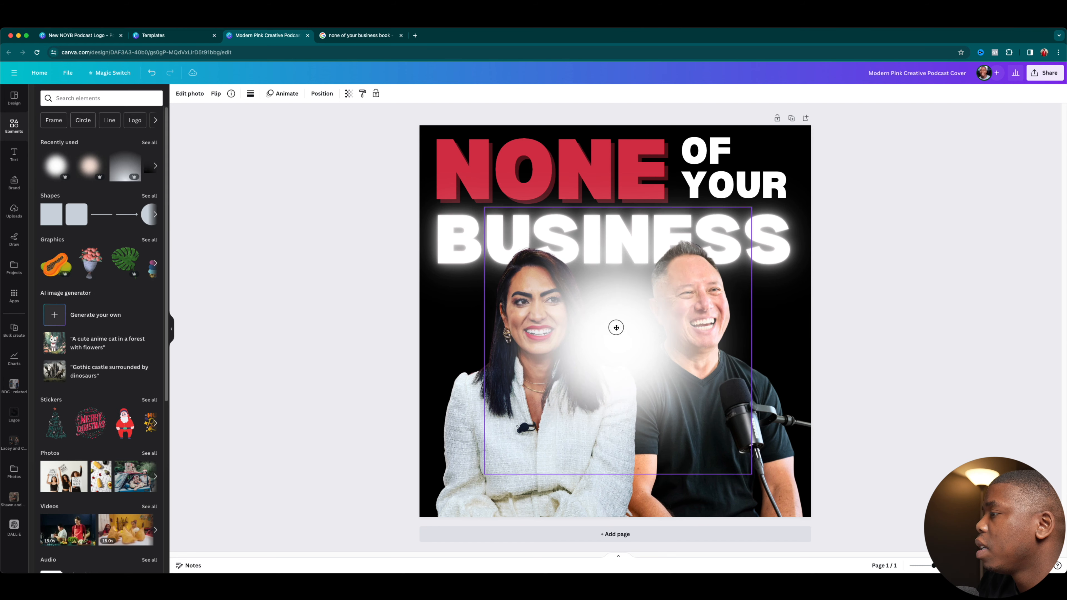
left_click_drag(616, 327, 621, 338)
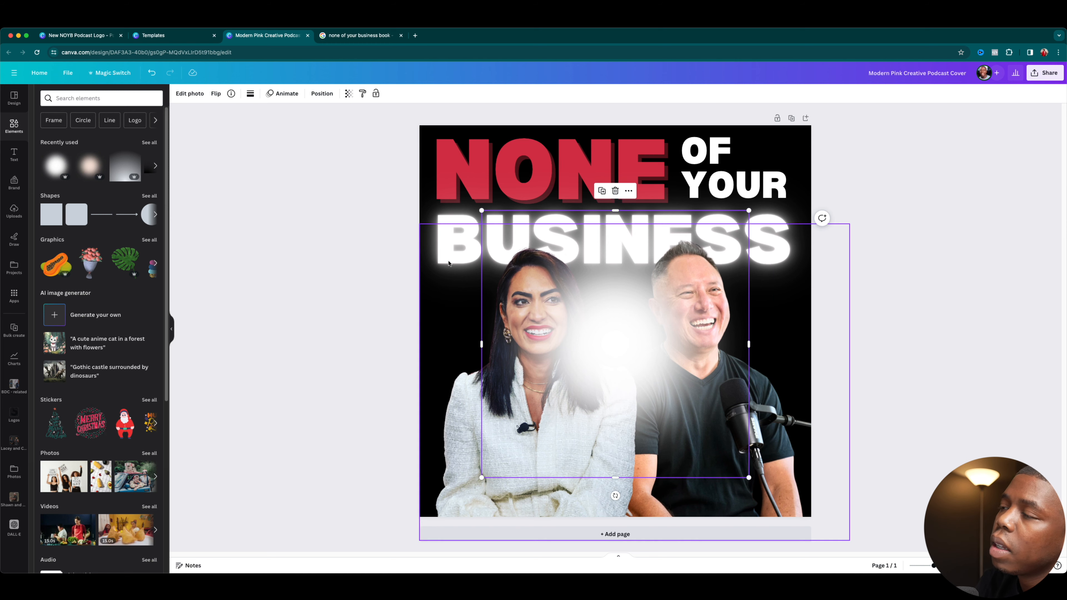
left_click(318, 97)
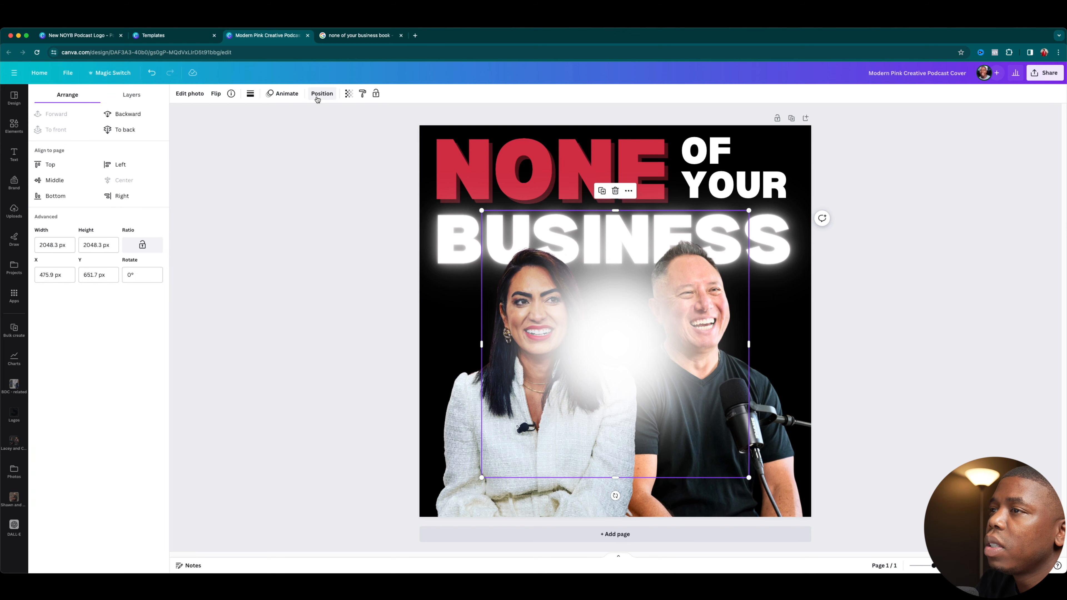
left_click(127, 120)
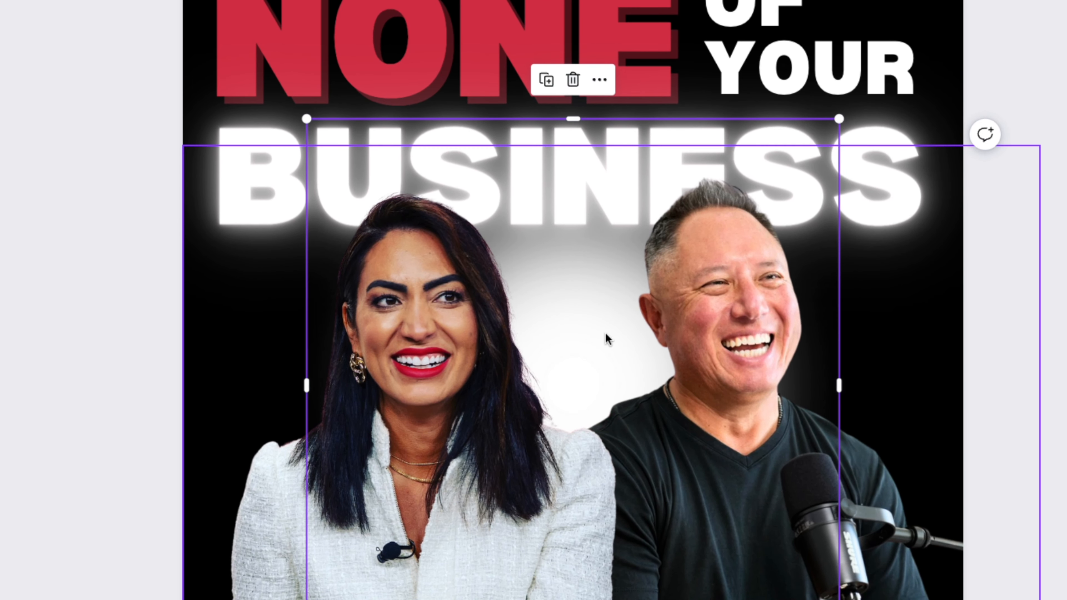
Step: Enlarge the white glow to about 2451 px wide and reposition it behind the two hosts
left_click_drag(607, 338, 605, 381)
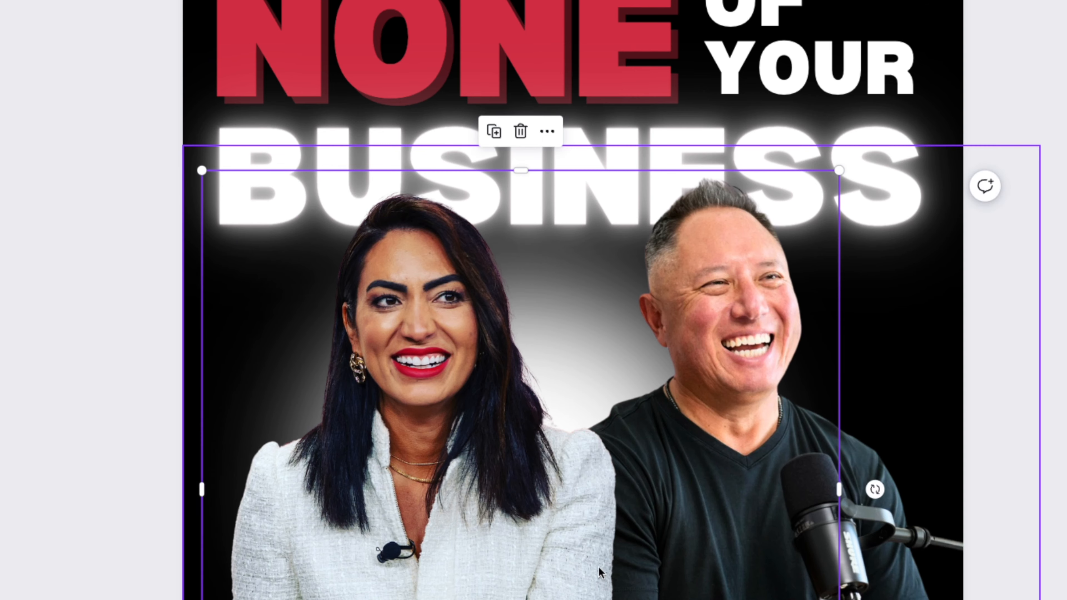
left_click_drag(732, 590, 775, 543)
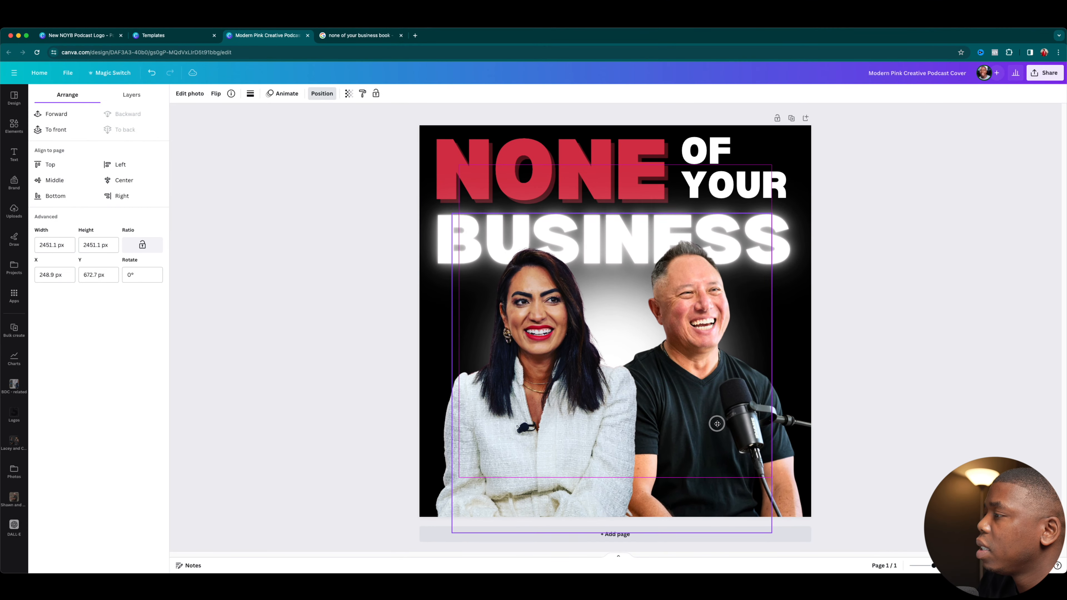
left_click_drag(717, 424, 715, 421)
left_click(347, 354)
left_click(347, 354)
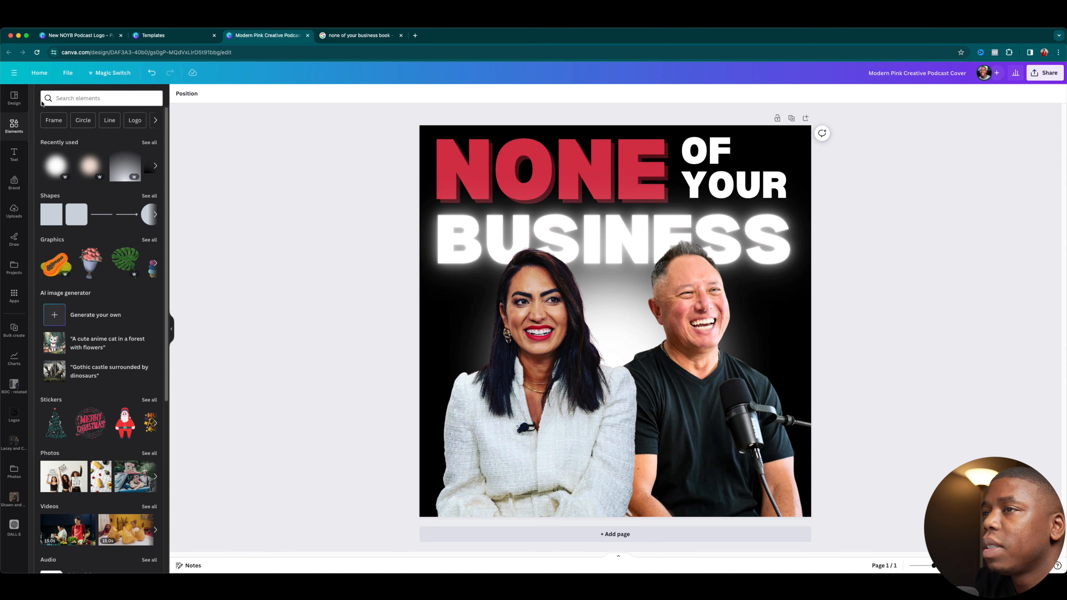
Step: Search the elements library for "glow"
left_click(64, 99)
type("glow")
key("Return")
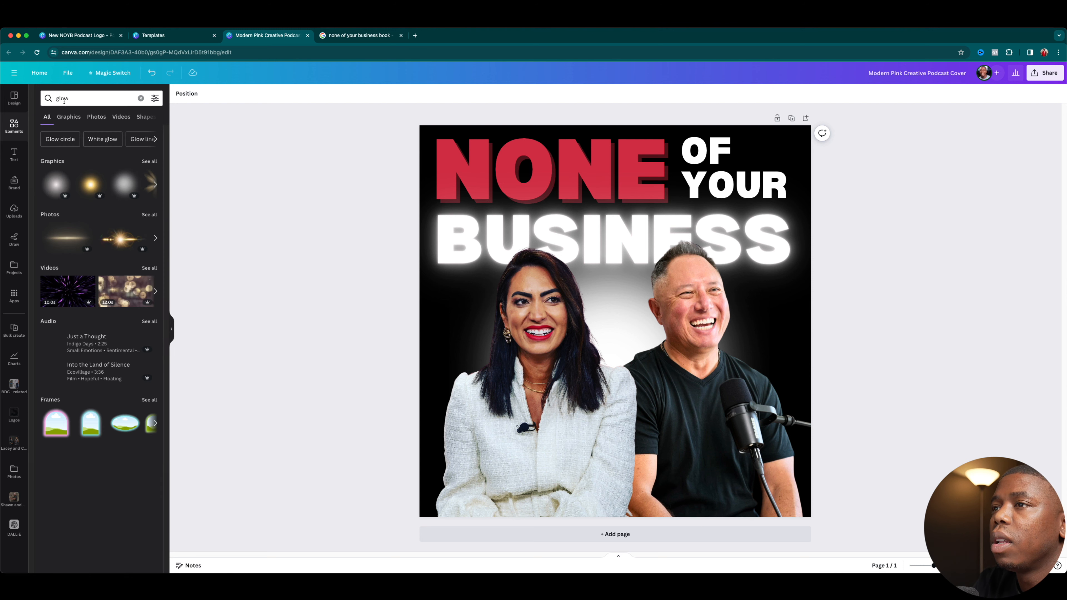